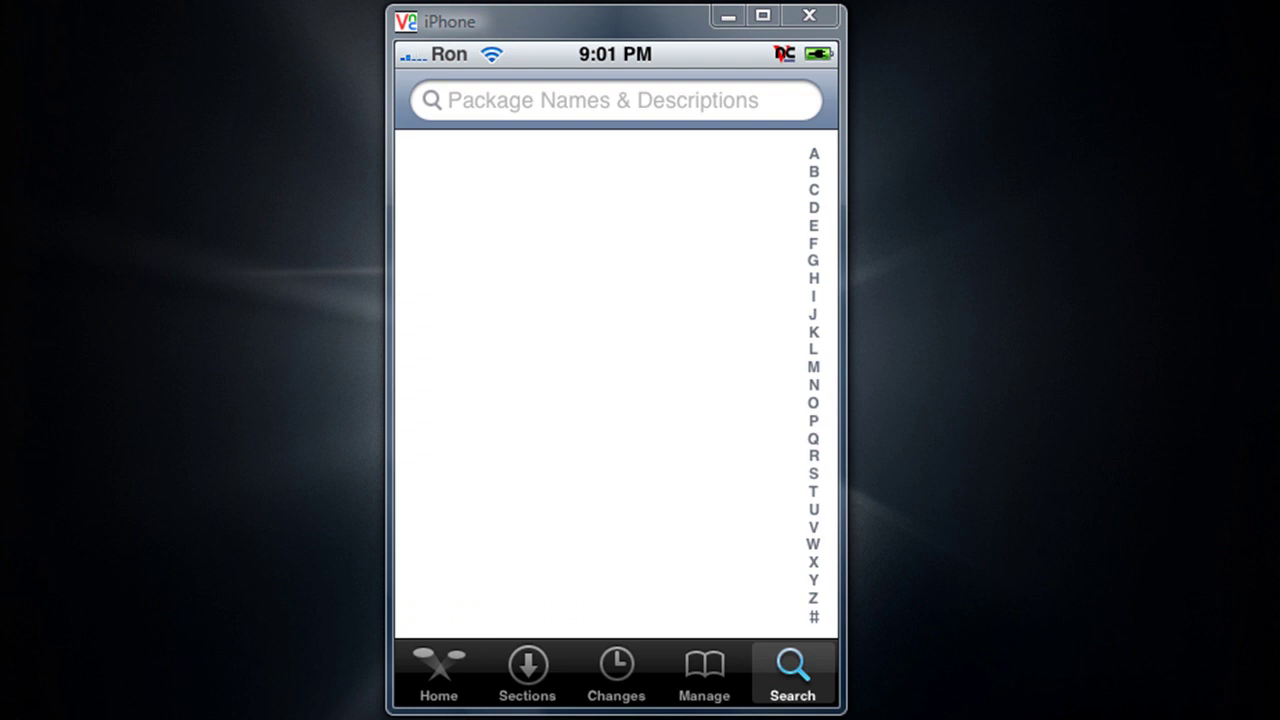
Step: Search Cydia for 'dtunes' and open the dTunes (ModMyi, Multimedia) package from the results
left_click(447, 100)
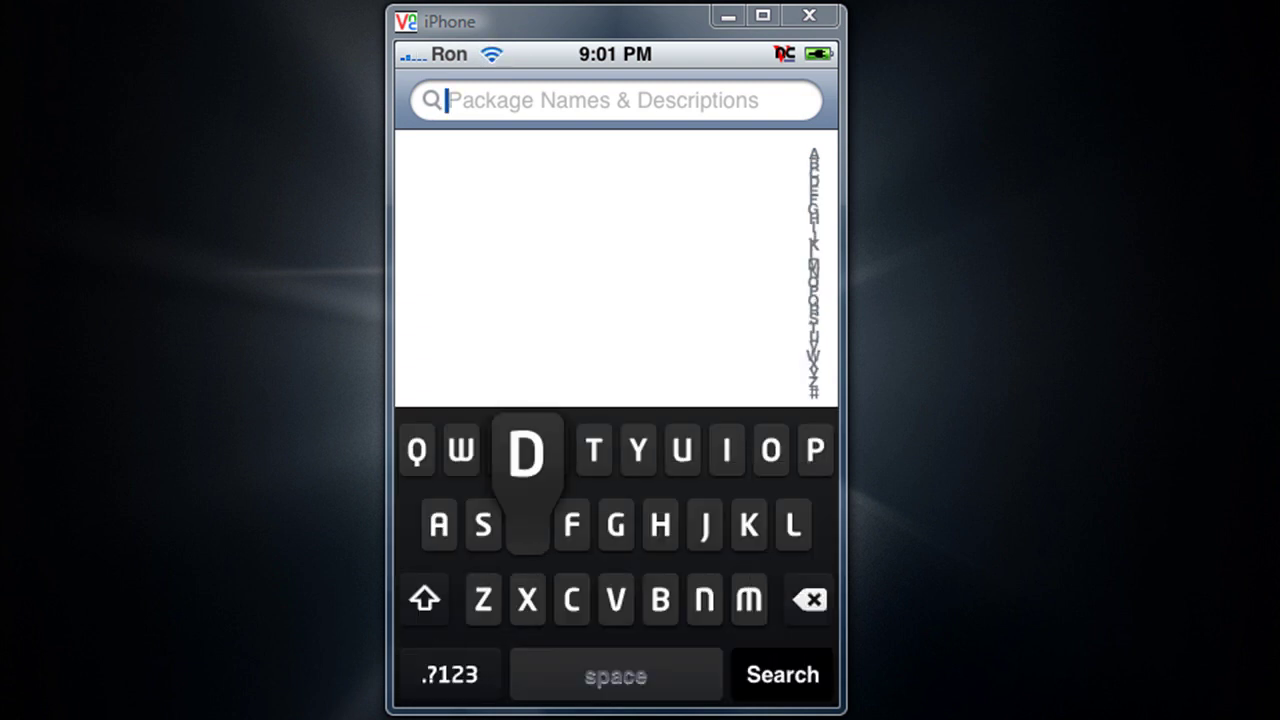
type("d")
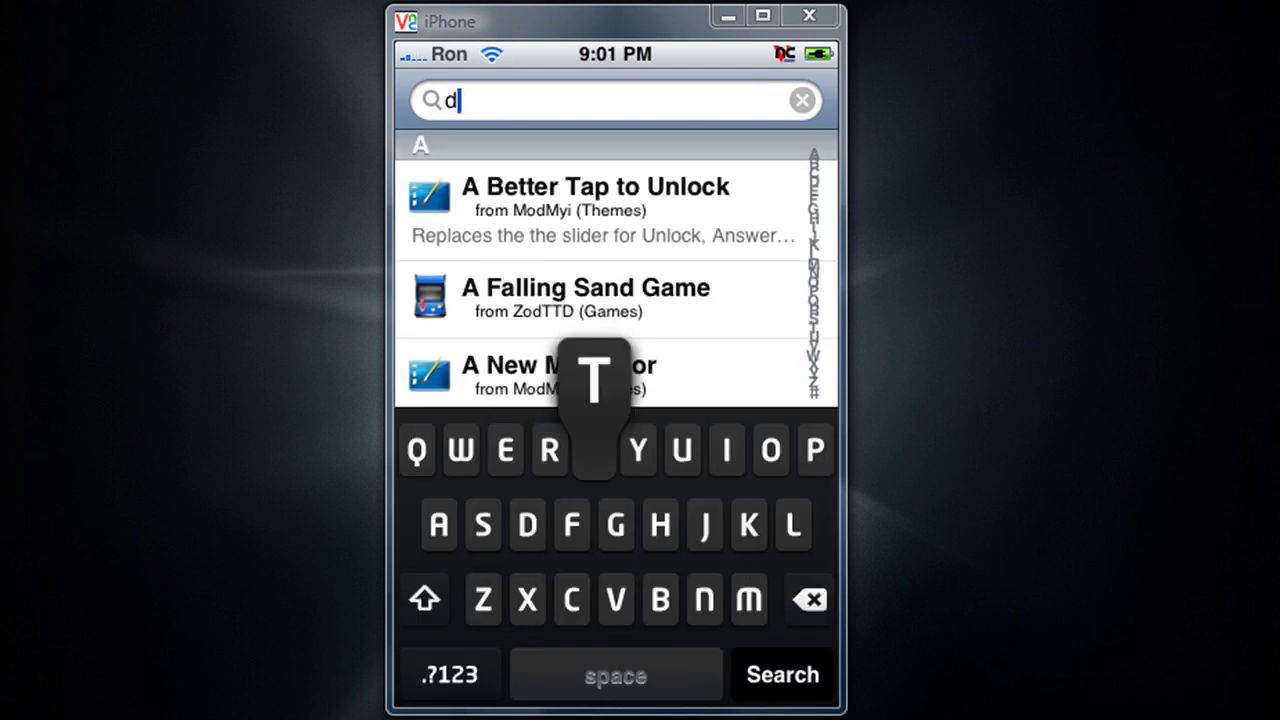
type("tun")
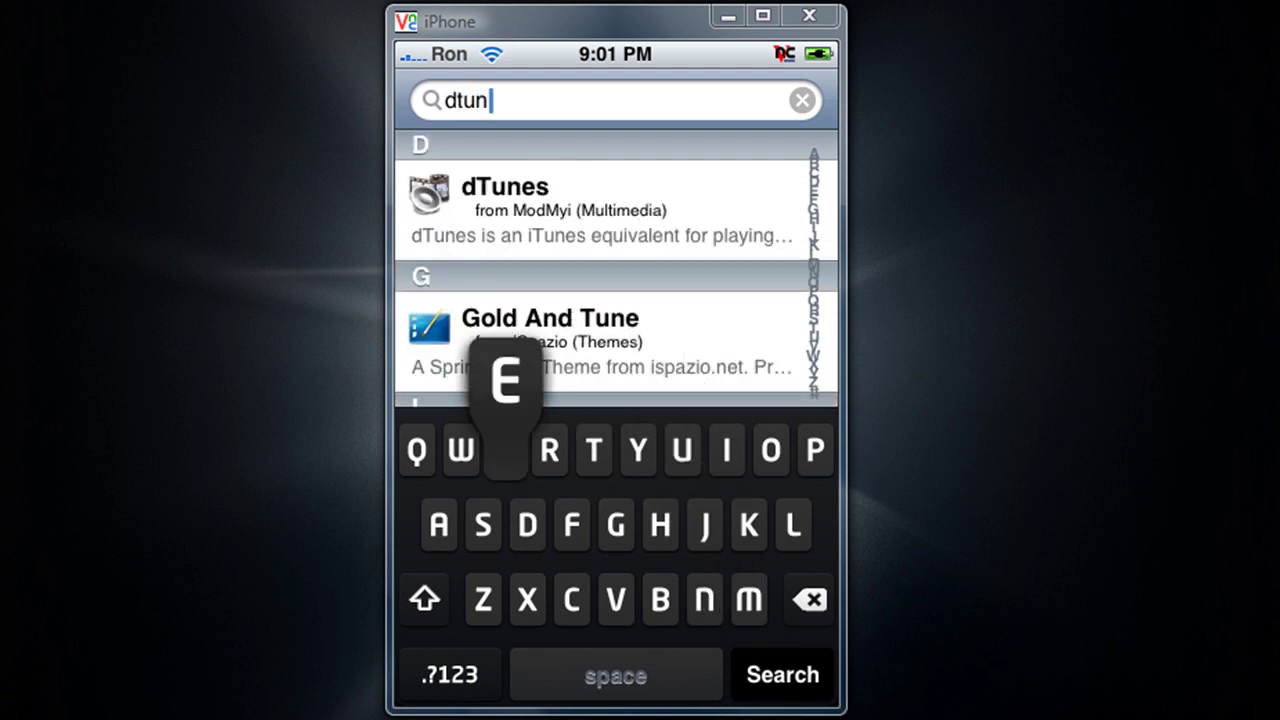
type("es")
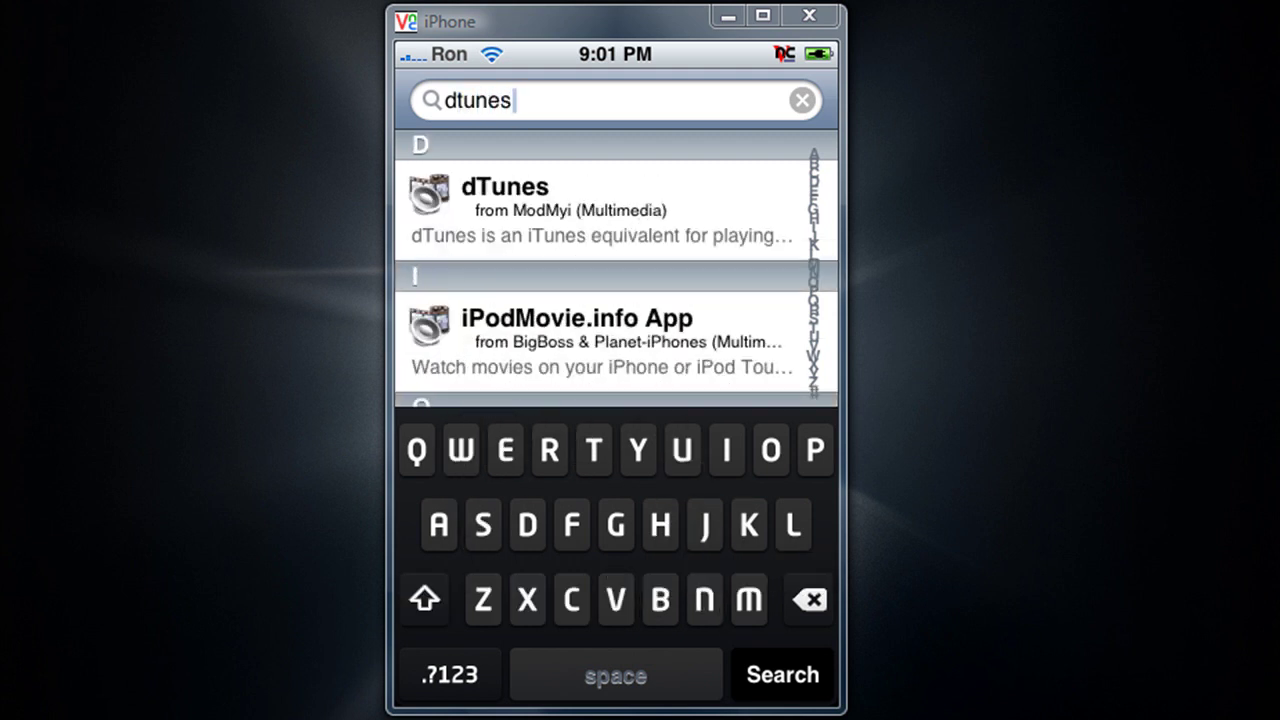
left_click(636, 248)
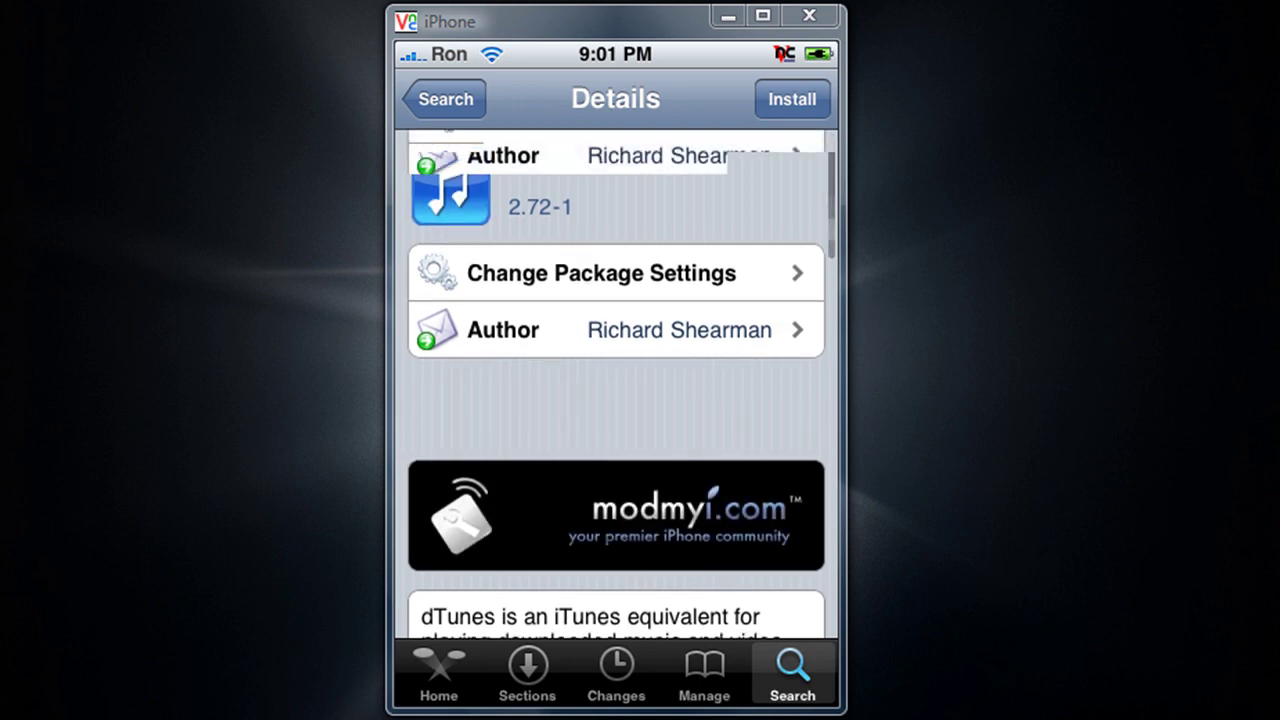
Step: Scroll through the dTunes 2.72-1 description and start its installation
scroll(616, 400, "down", 5)
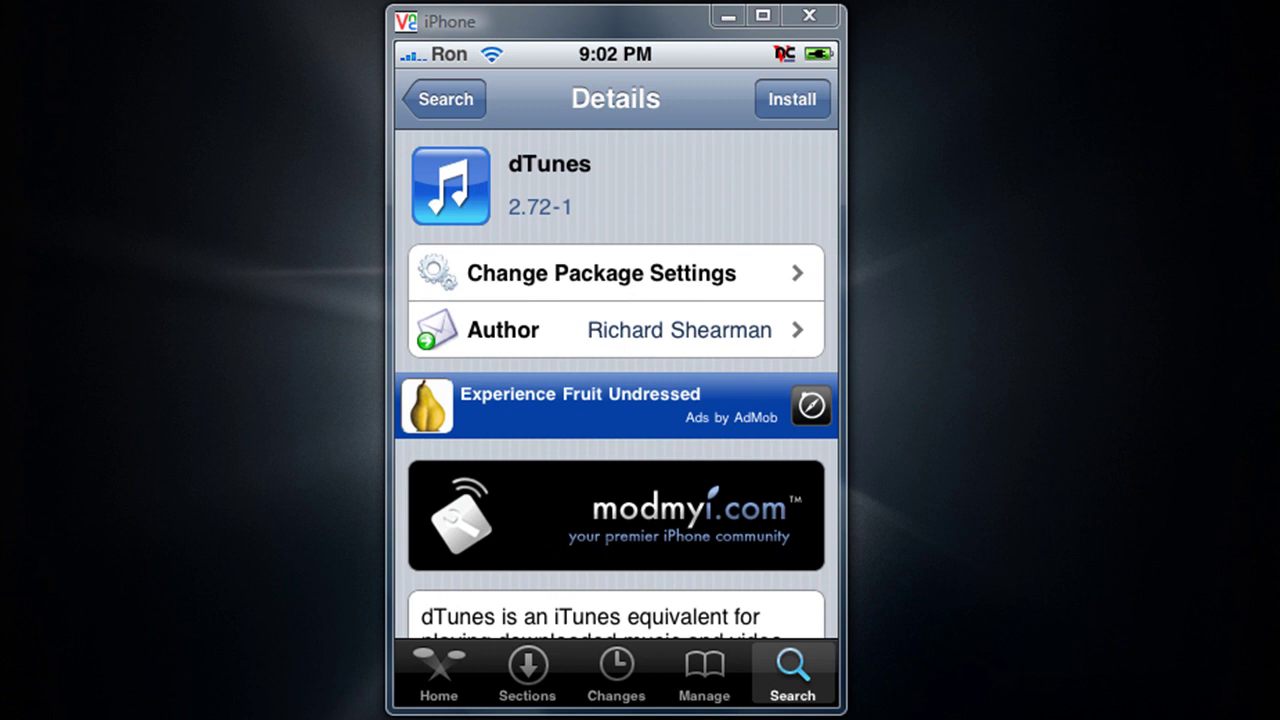
left_click(792, 99)
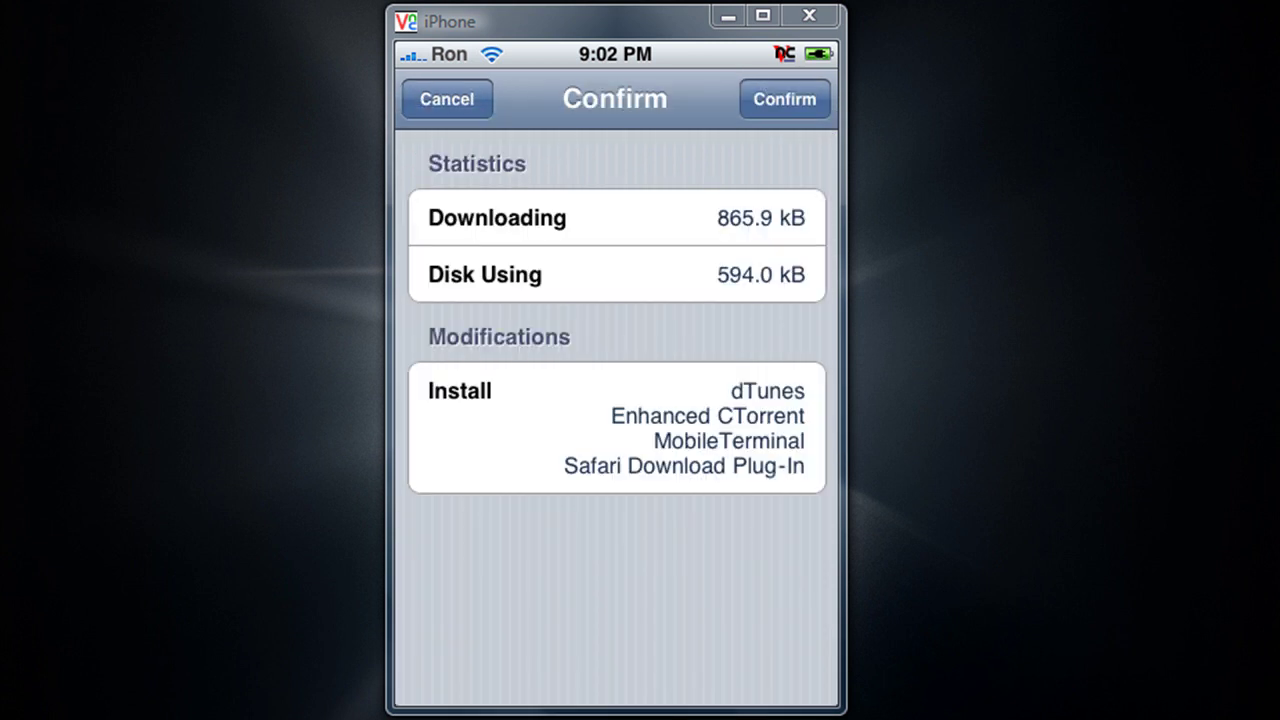
Step: Confirm installing dTunes plus Enhanced CTorrent, MobileTerminal and Safari Download Plug-In, then return to Cydia
left_click(784, 99)
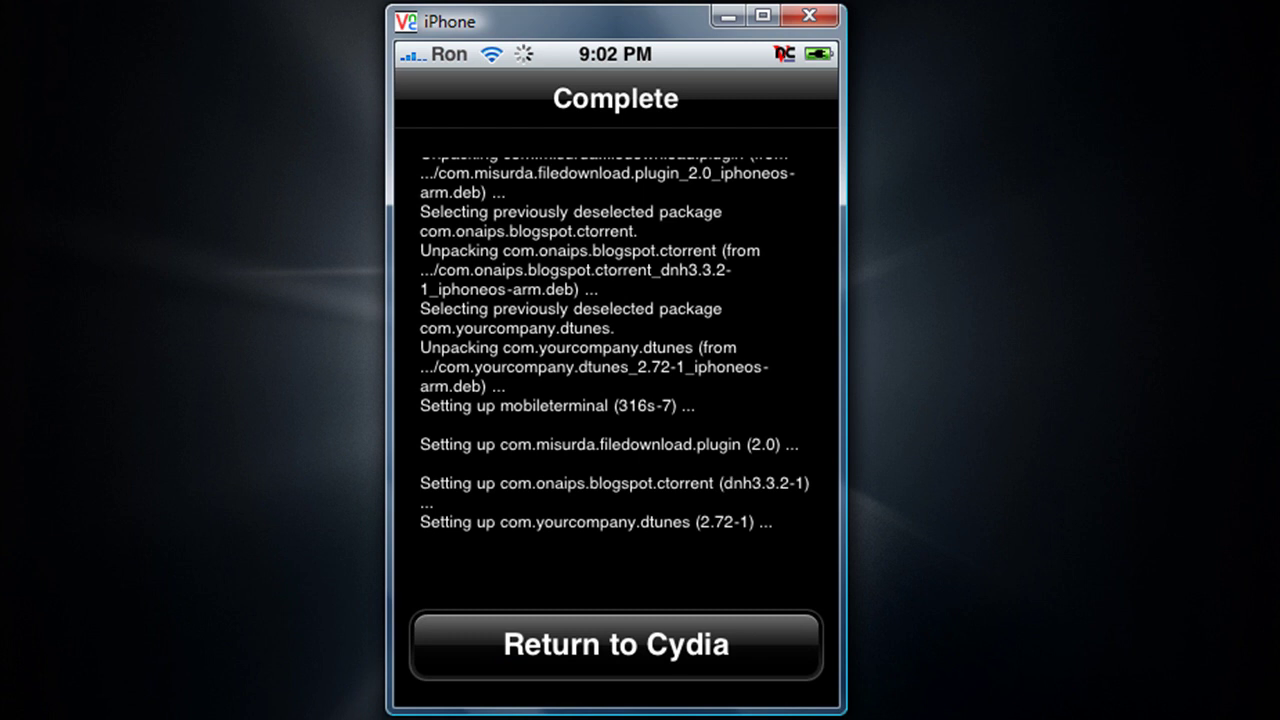
left_click(628, 647)
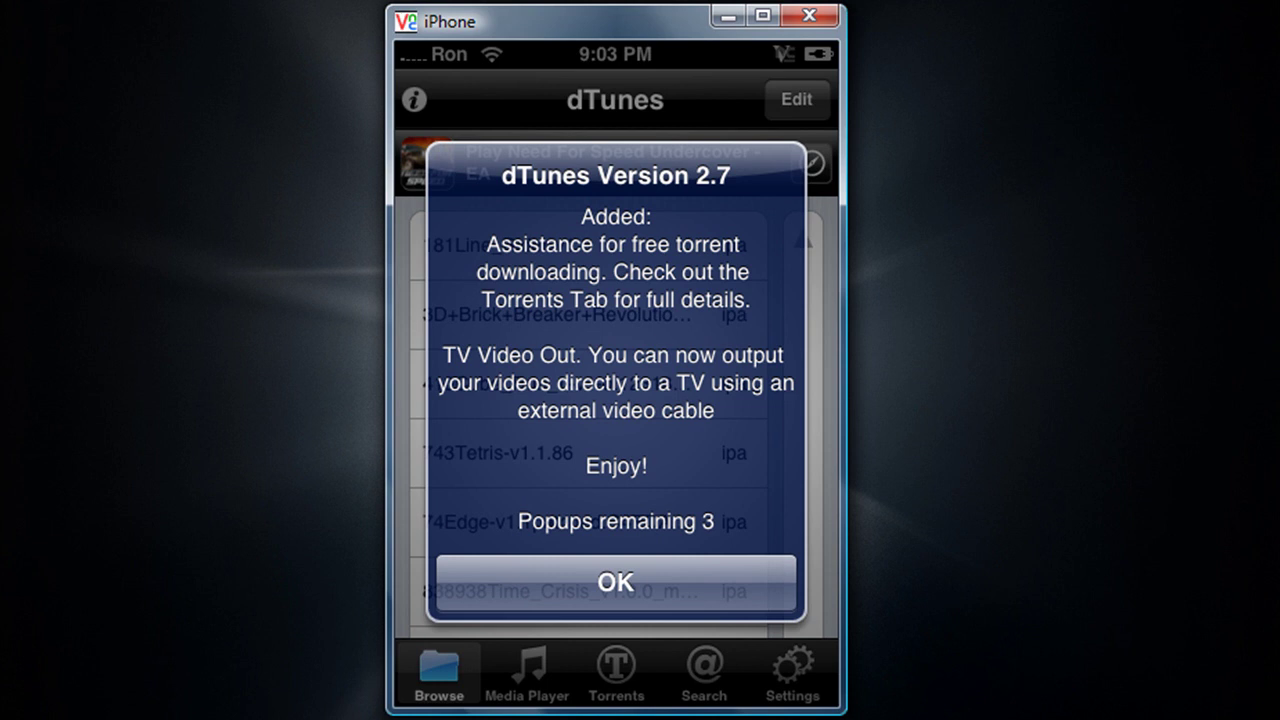
Step: Dismiss the dTunes Version 2.7 notice to reveal the Browse list of ipa files
left_click(616, 582)
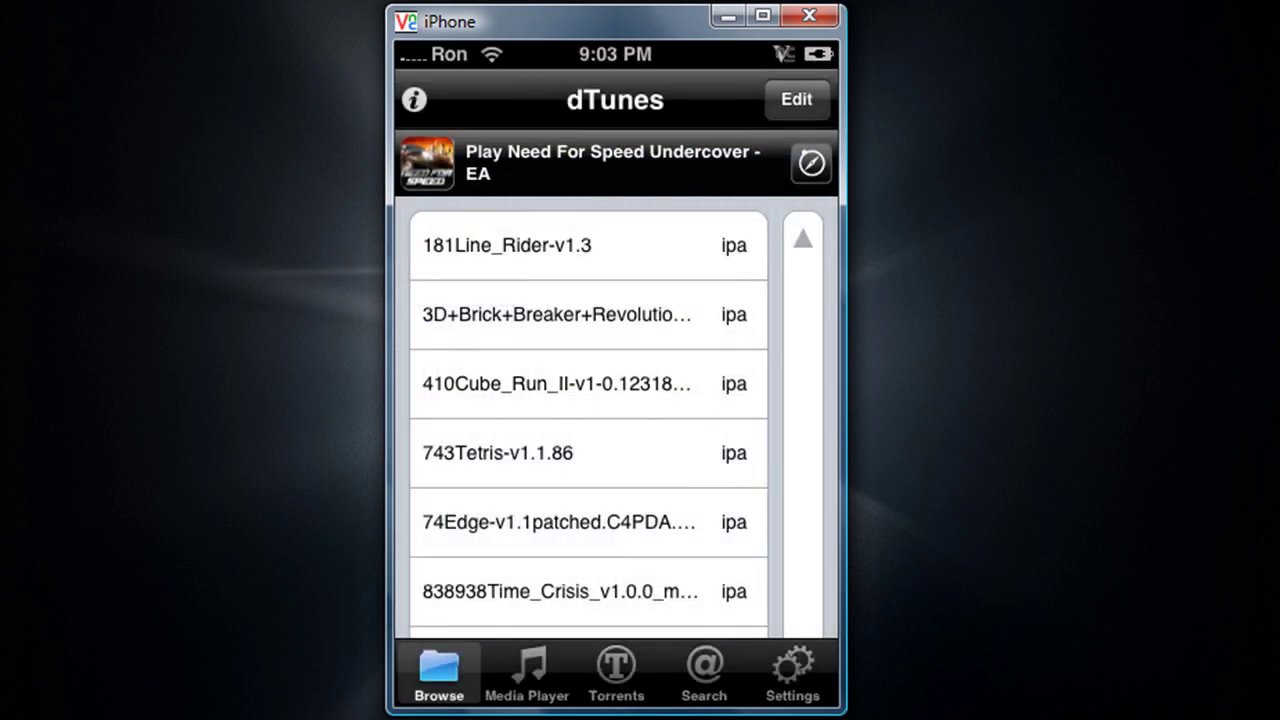
Step: Select the 74Edge file, scroll the ipa list down and back up, then switch to Media Player
left_click(560, 522)
scroll(589, 419, "down", 10)
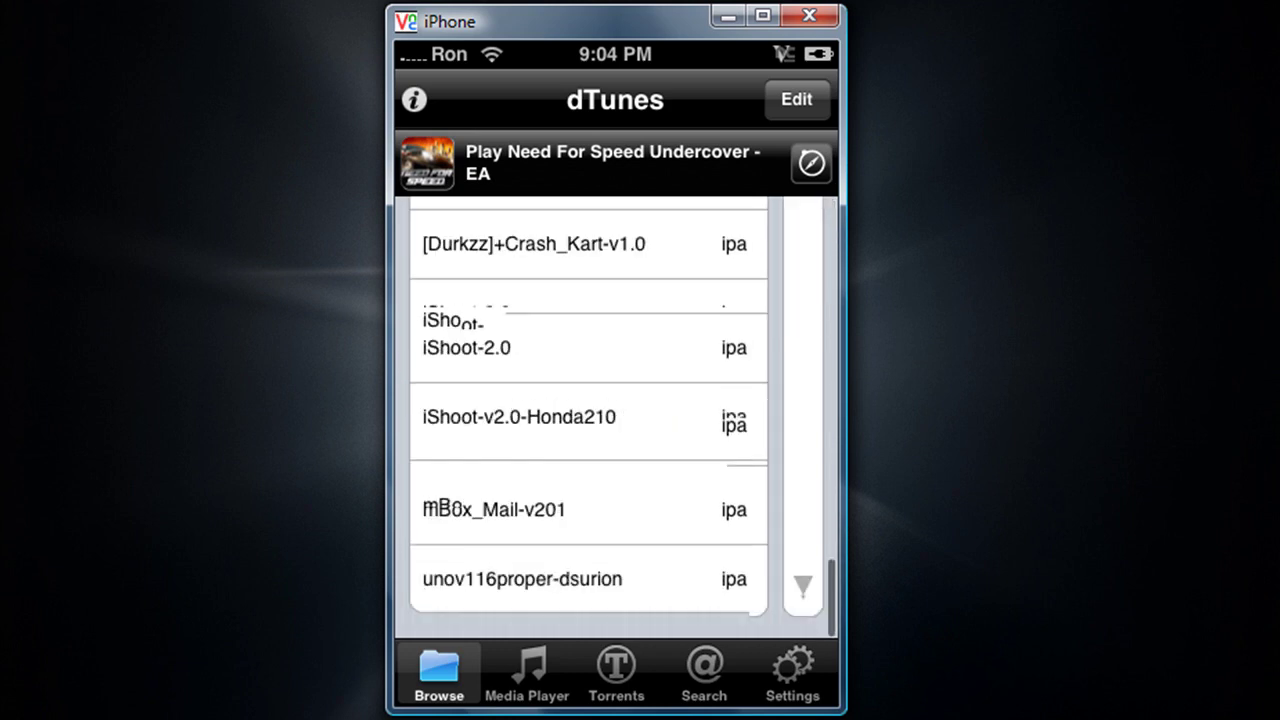
scroll(589, 419, "up", 10)
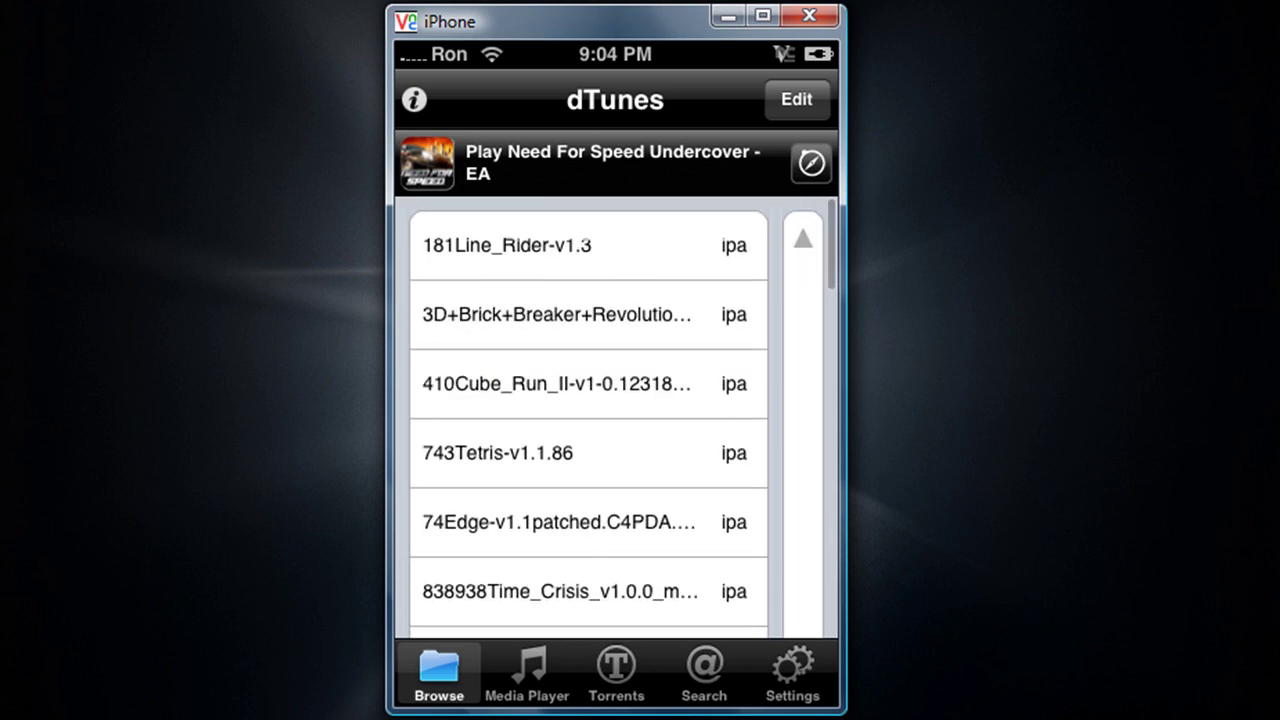
left_click(527, 670)
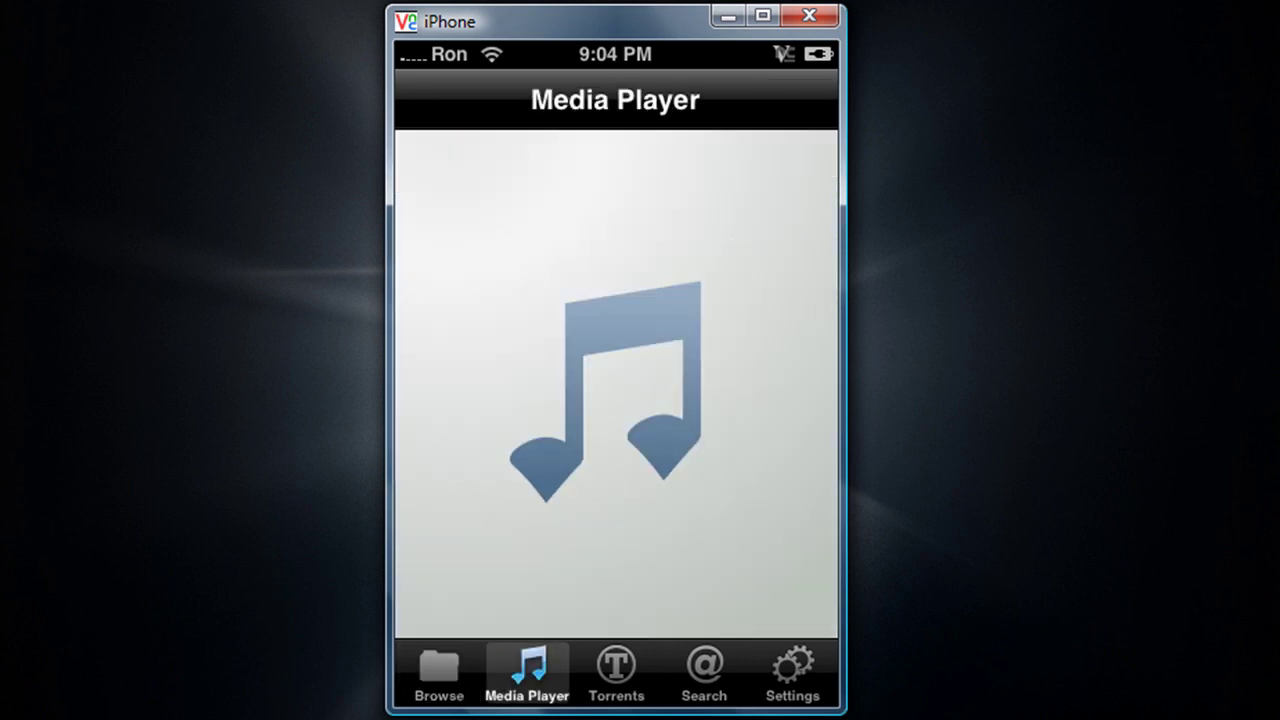
Step: Read through the Torrents download guide, then bring up the SeeqPod web search
left_click(616, 670)
scroll(616, 400, "down", 3)
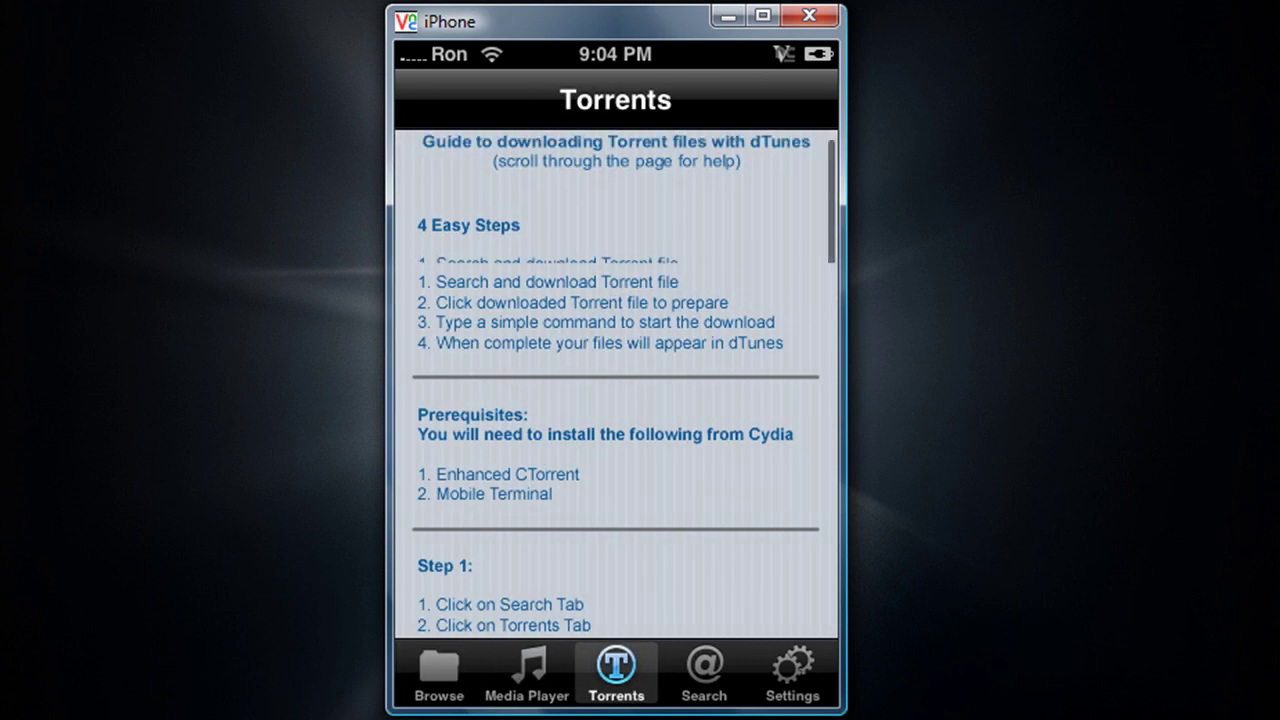
scroll(624, 380, "down", 2)
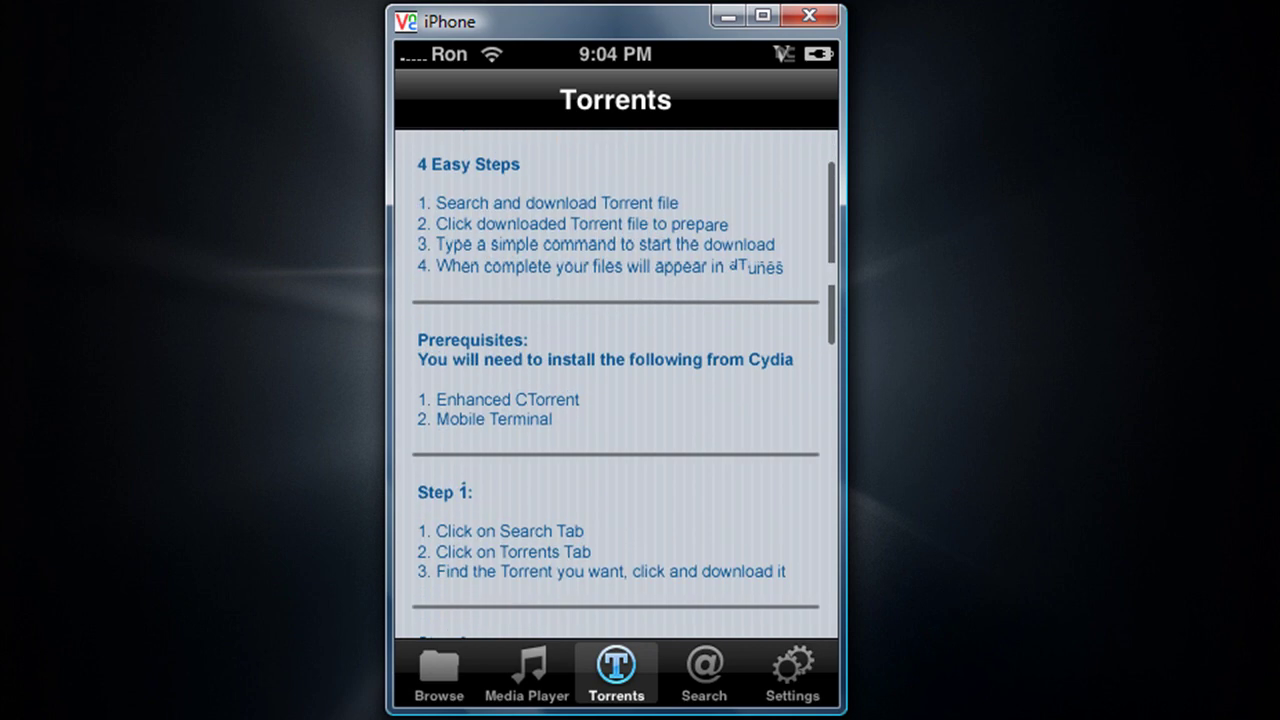
scroll(616, 400, "up", 2)
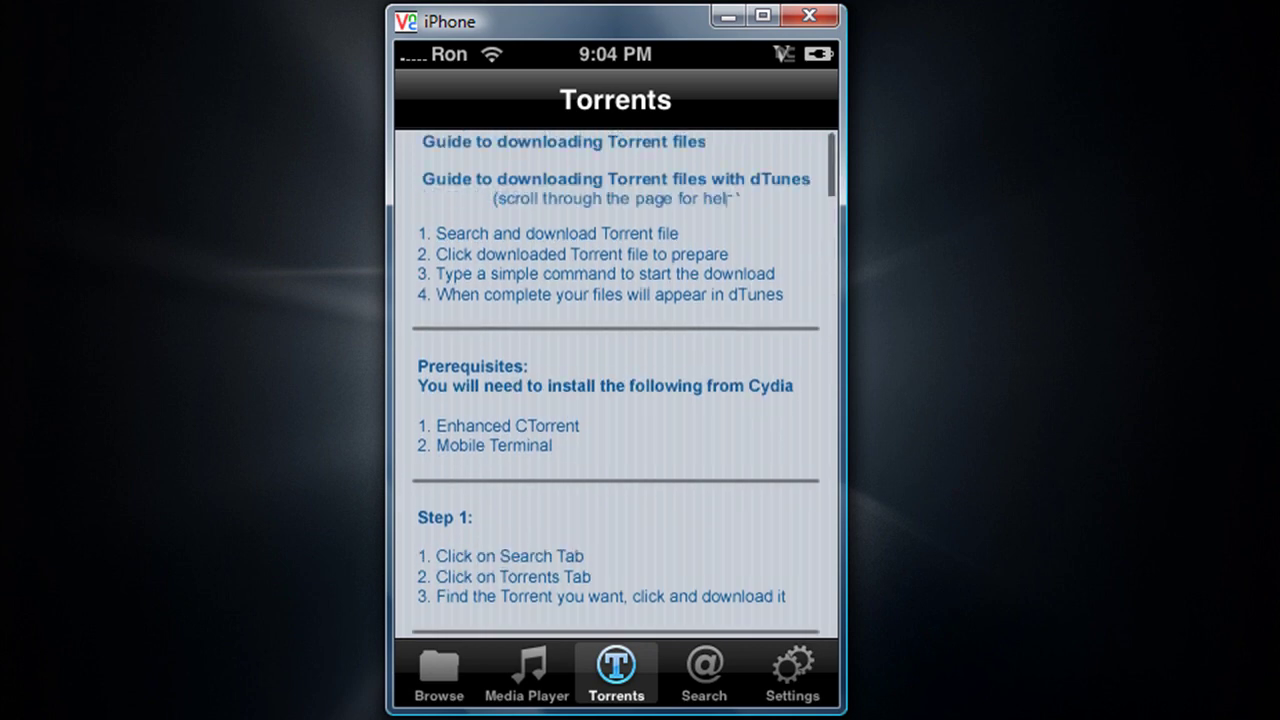
scroll(616, 400, "down", 3)
scroll(616, 400, "down", 2)
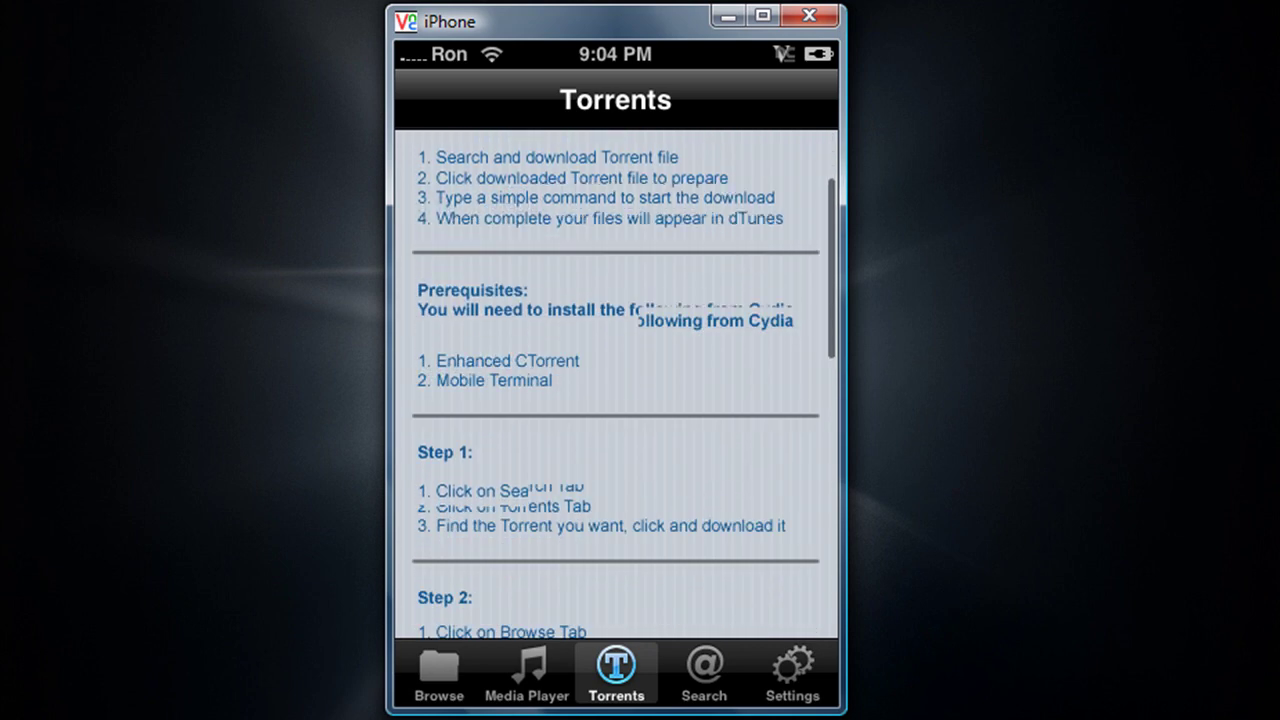
left_click(704, 670)
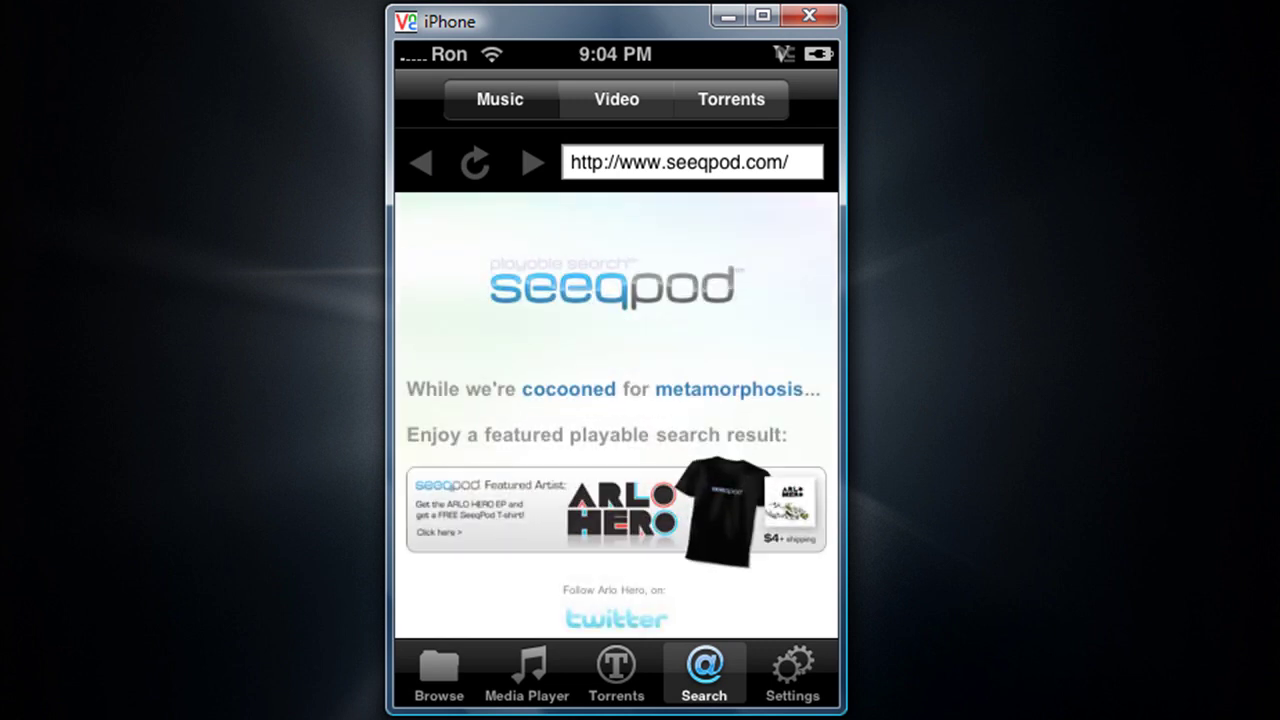
Step: Load piratebay.org via the Torrents source, then tinytube.net via Video, and return to the guide
scroll(616, 415, "down", 5)
left_click(731, 99)
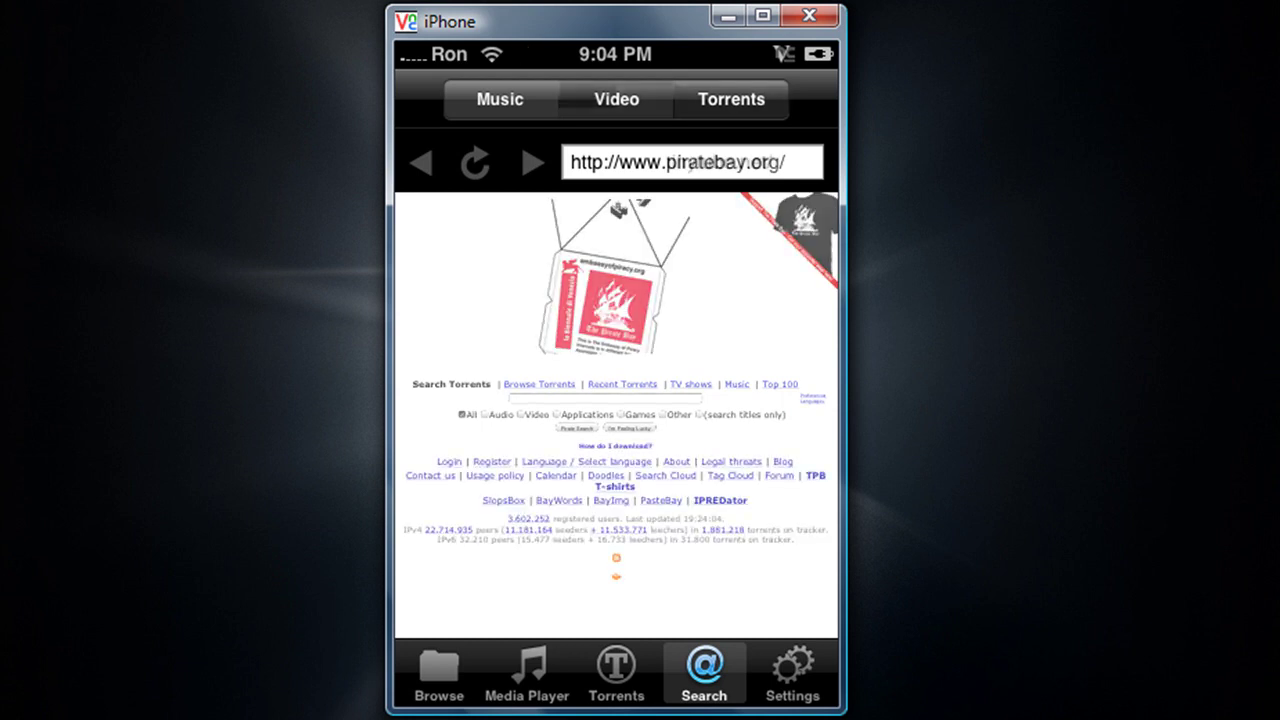
left_click(616, 99)
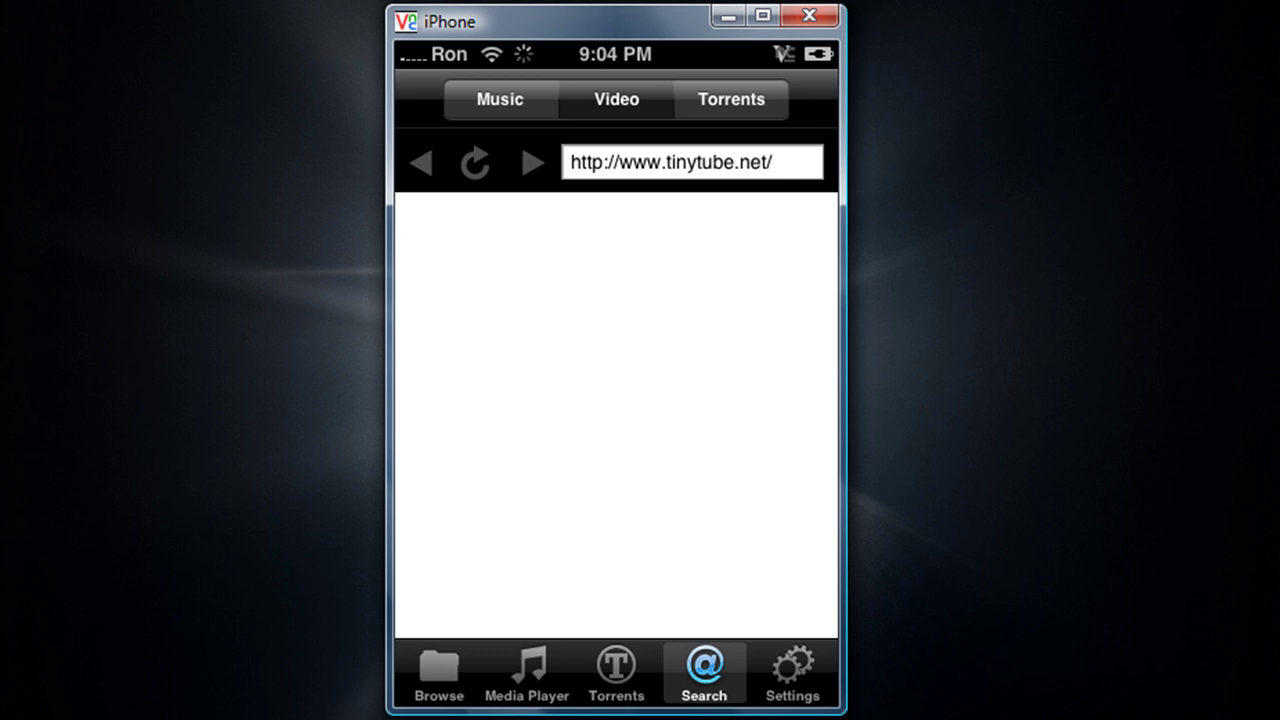
left_click(616, 670)
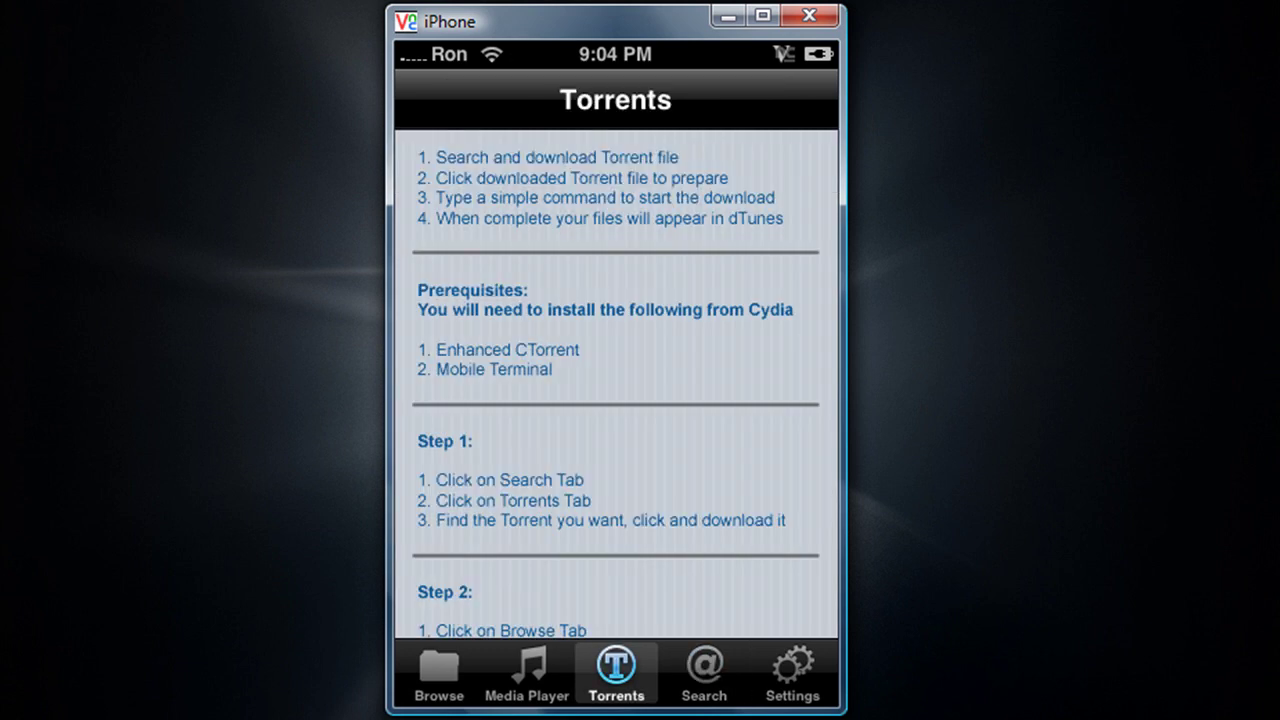
Step: Scroll the torrent guide down to Step 3's ./gettorrent command, then return to the TinyTube page
scroll(616, 383, "up", 3)
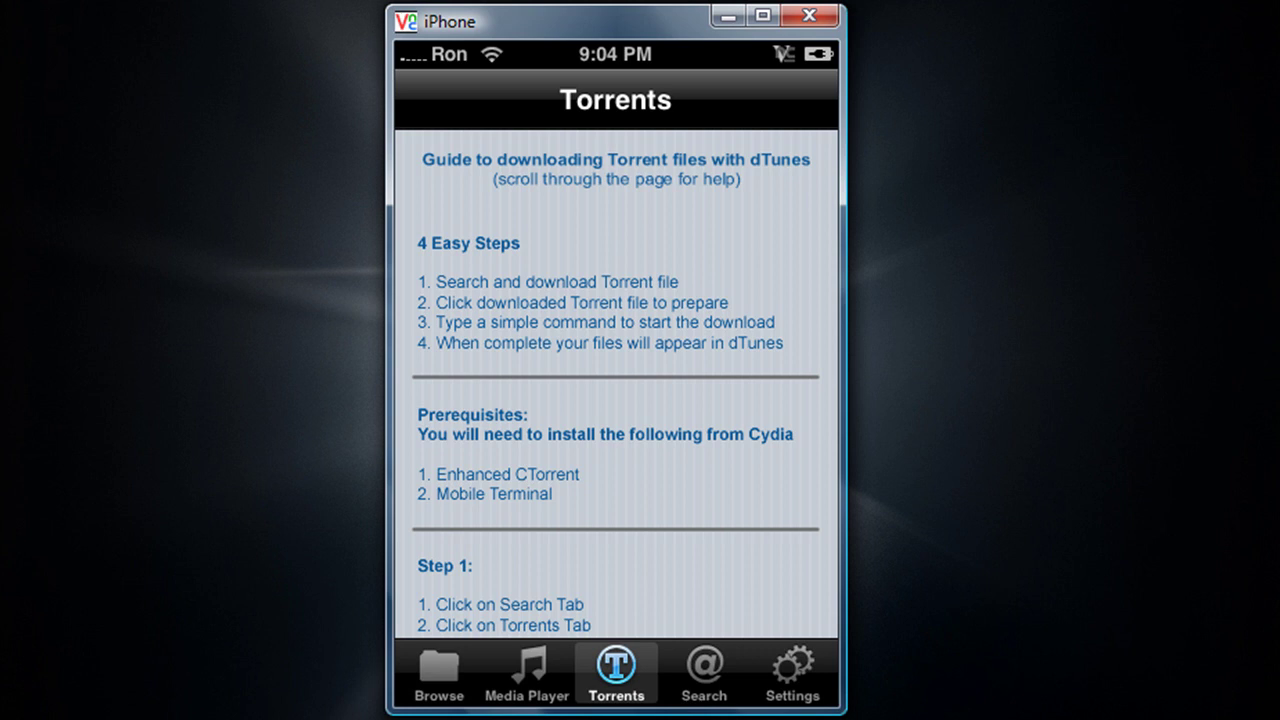
scroll(616, 382, "down", 5)
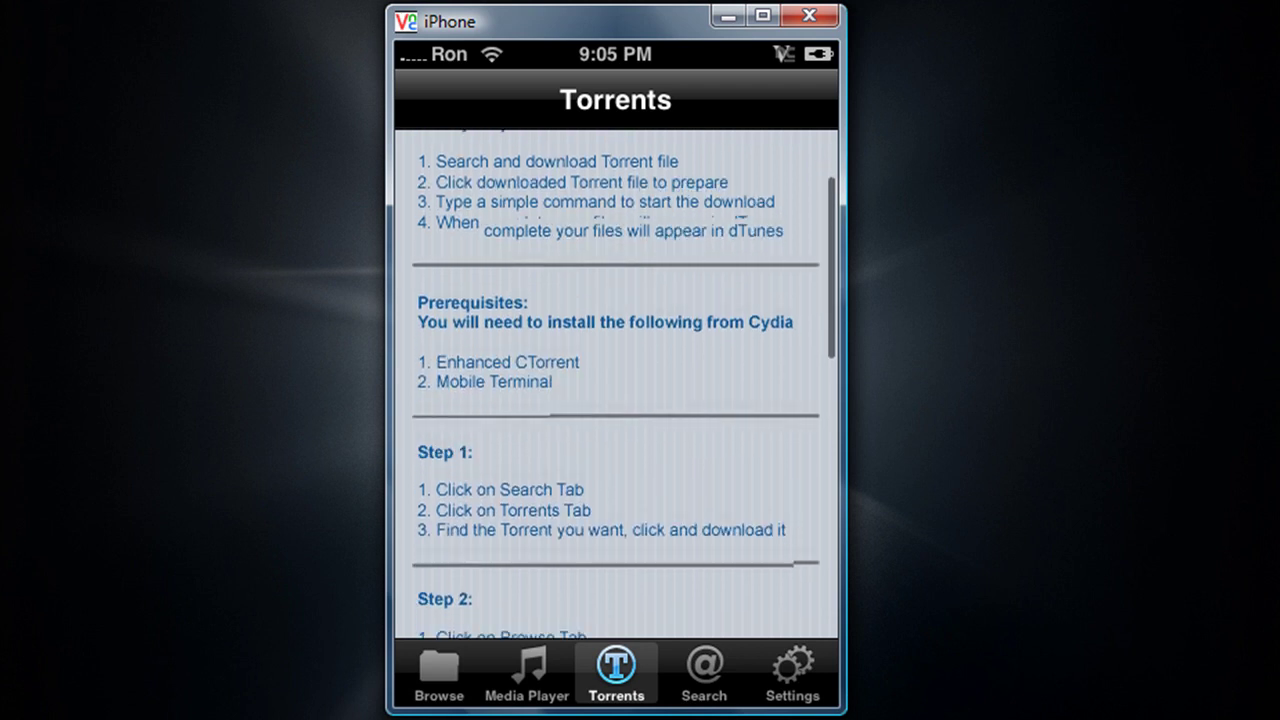
scroll(616, 382, "down", 5)
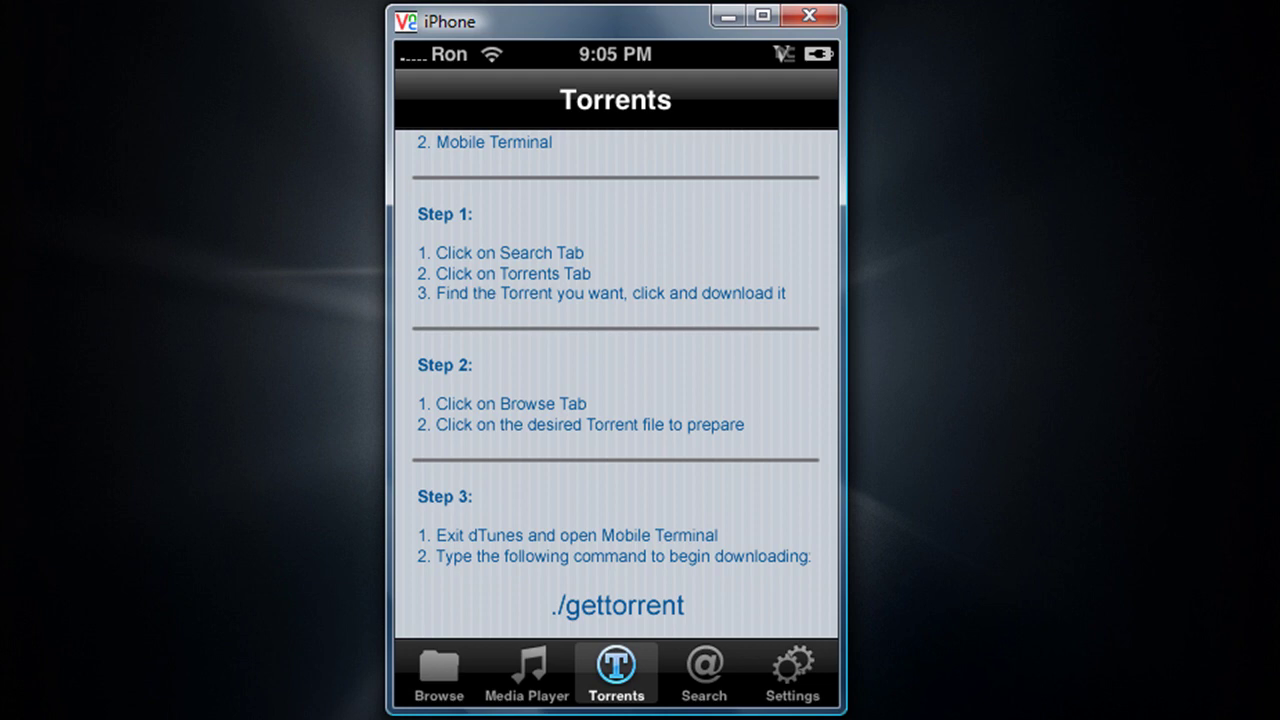
left_click(704, 670)
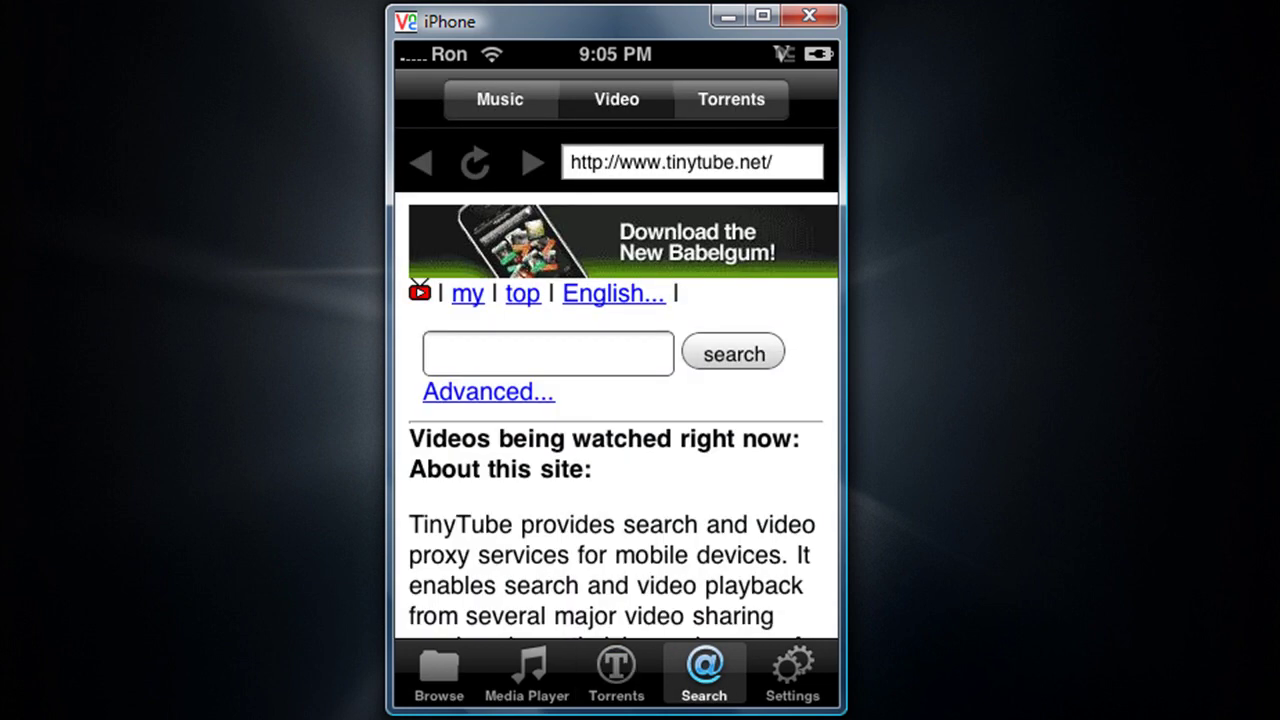
Step: Focus the URL field and TinyTube search box, then scroll the SeeqPod music page
left_click(774, 162)
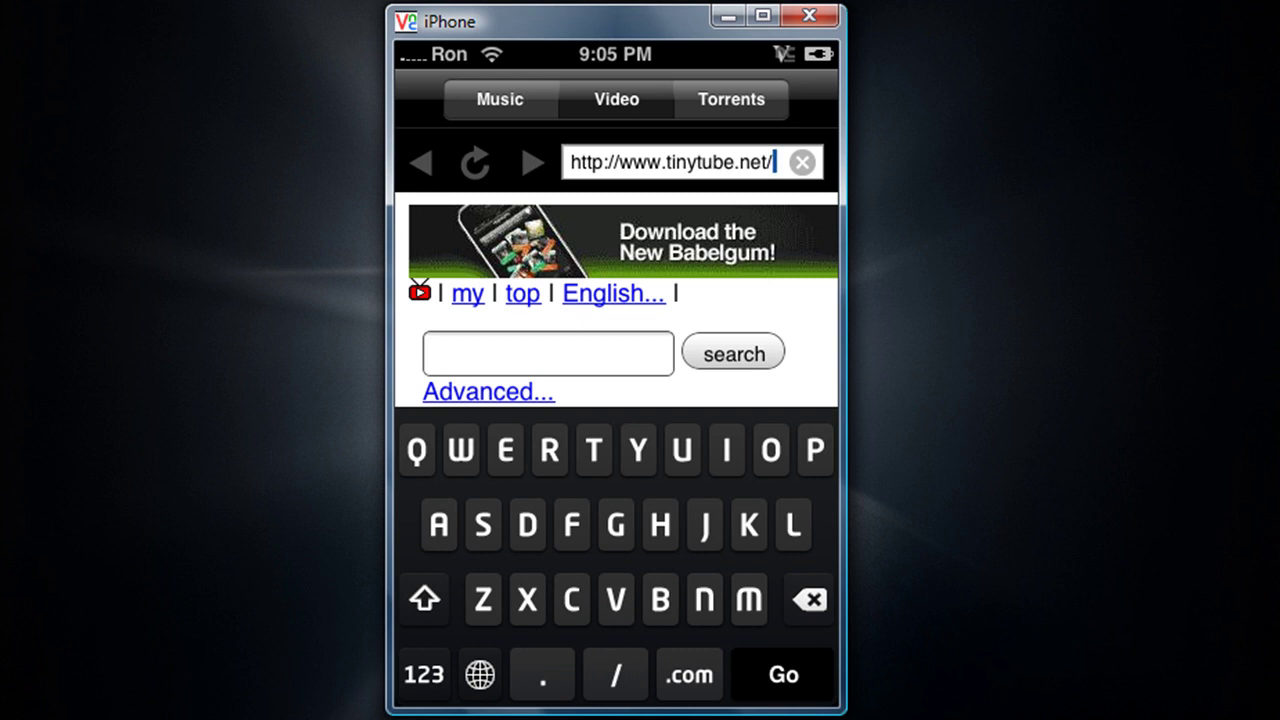
left_click(548, 353)
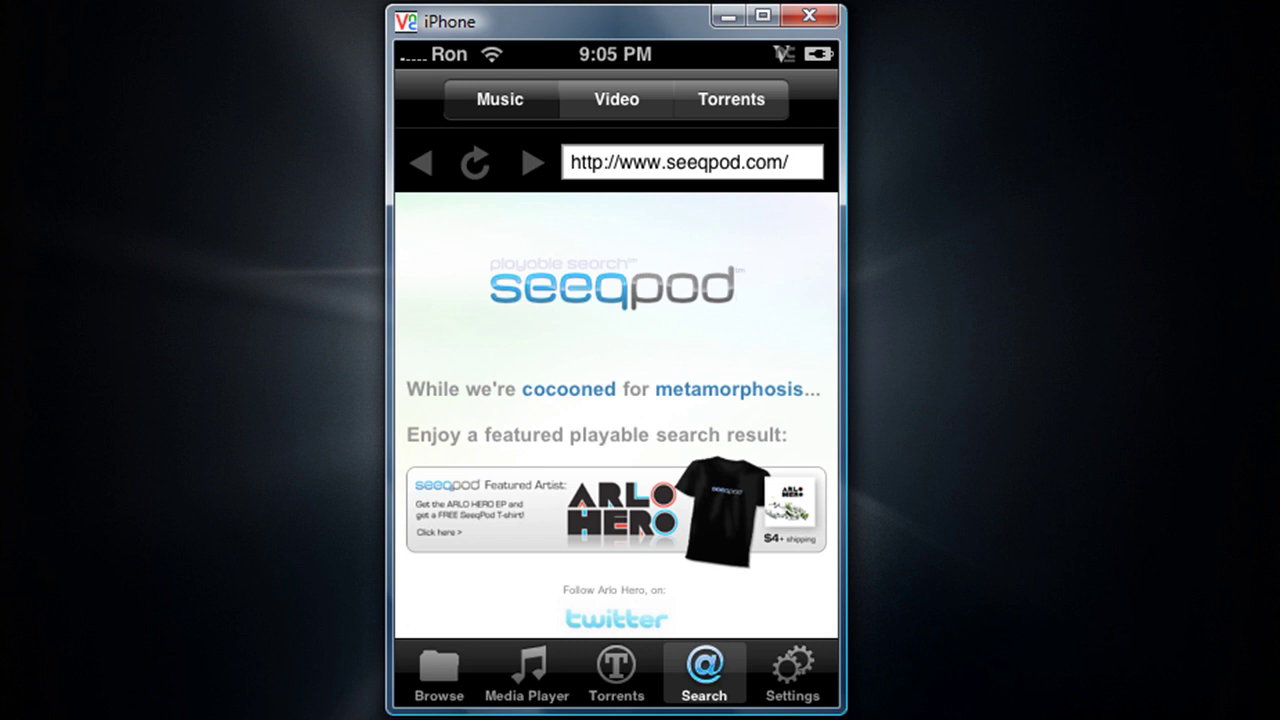
scroll(616, 414, "down", 5)
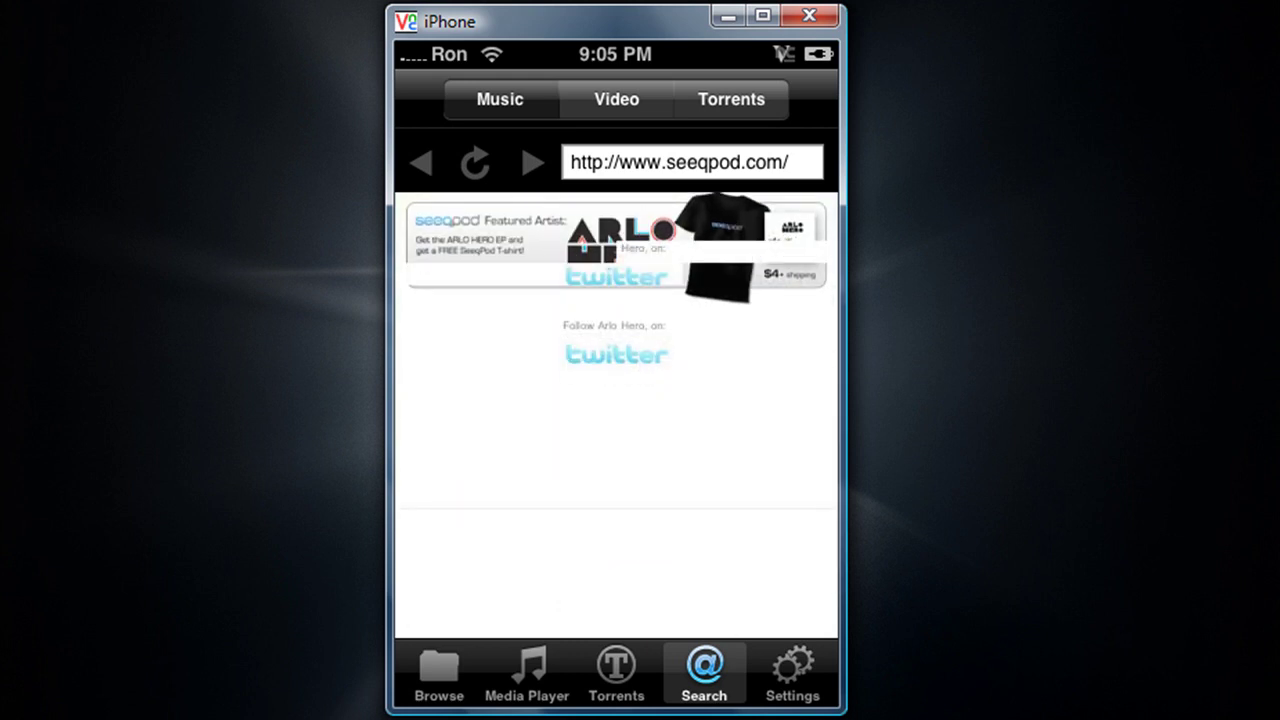
scroll(616, 414, "down", 2)
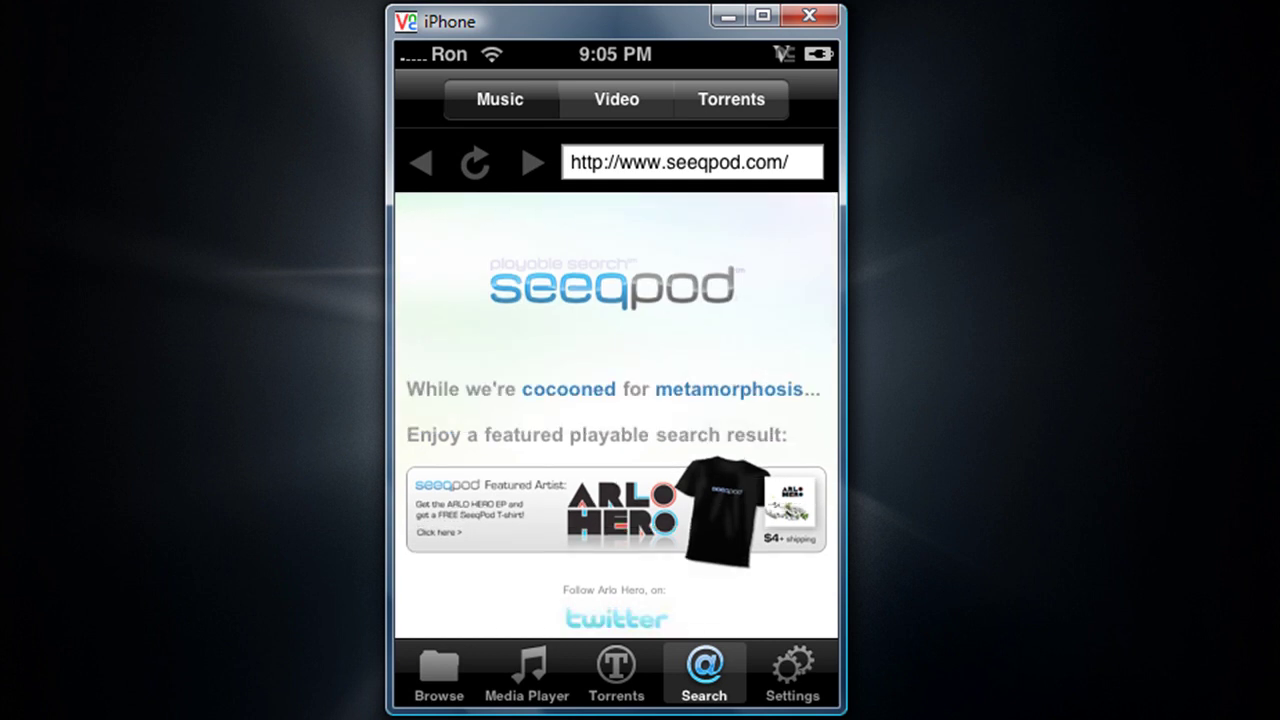
Step: Cycle back to the Video source and search TinyTube for 'Is it ok to microwave this'
left_click(731, 99)
left_click(616, 99)
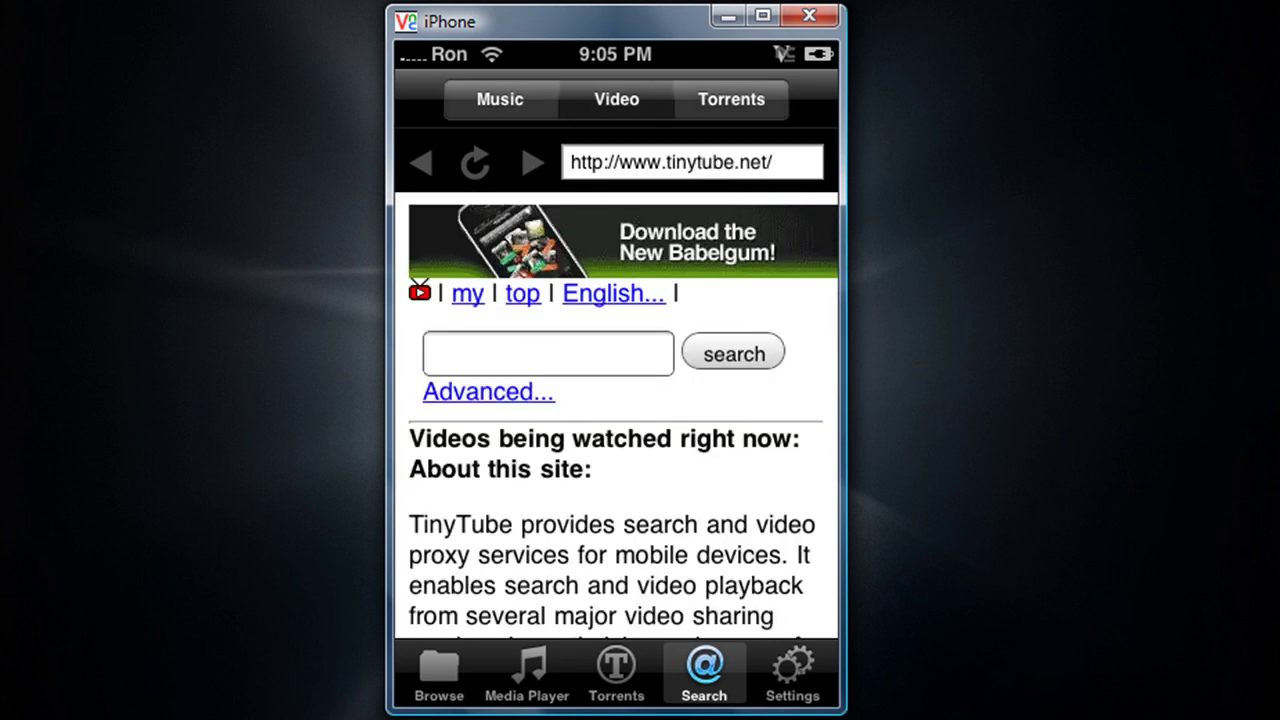
left_click(548, 353)
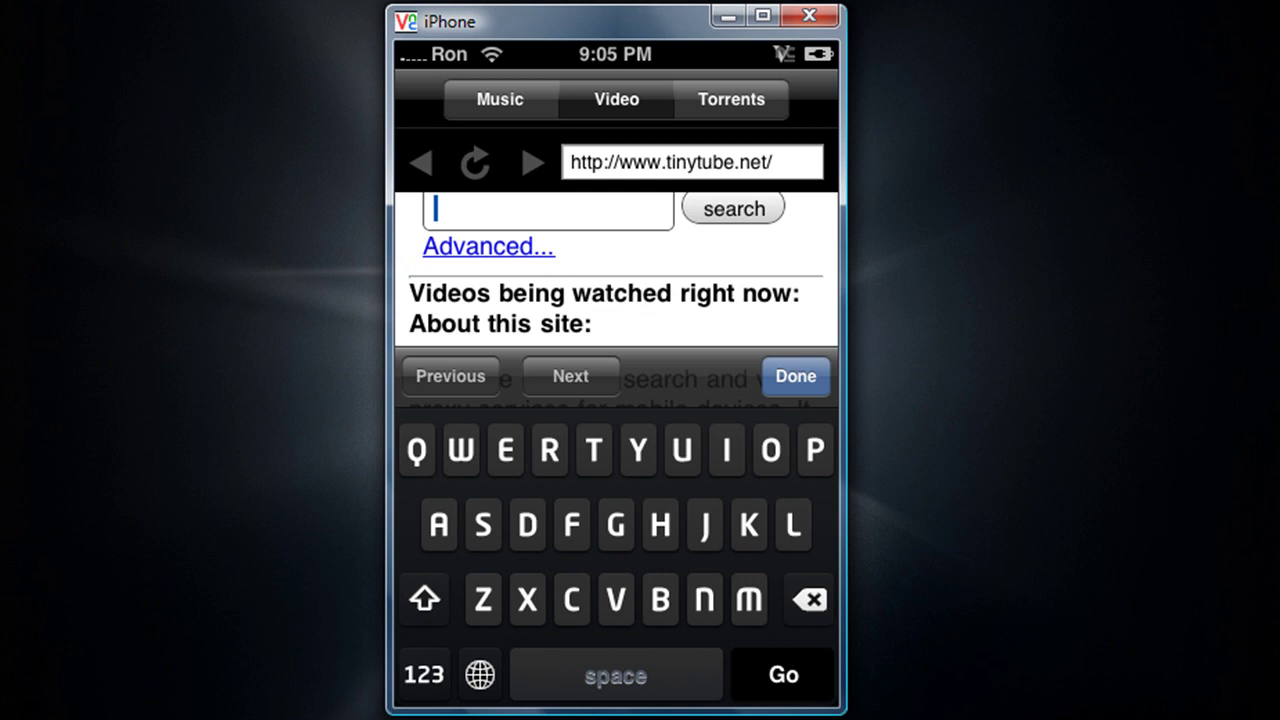
type("Is it ok")
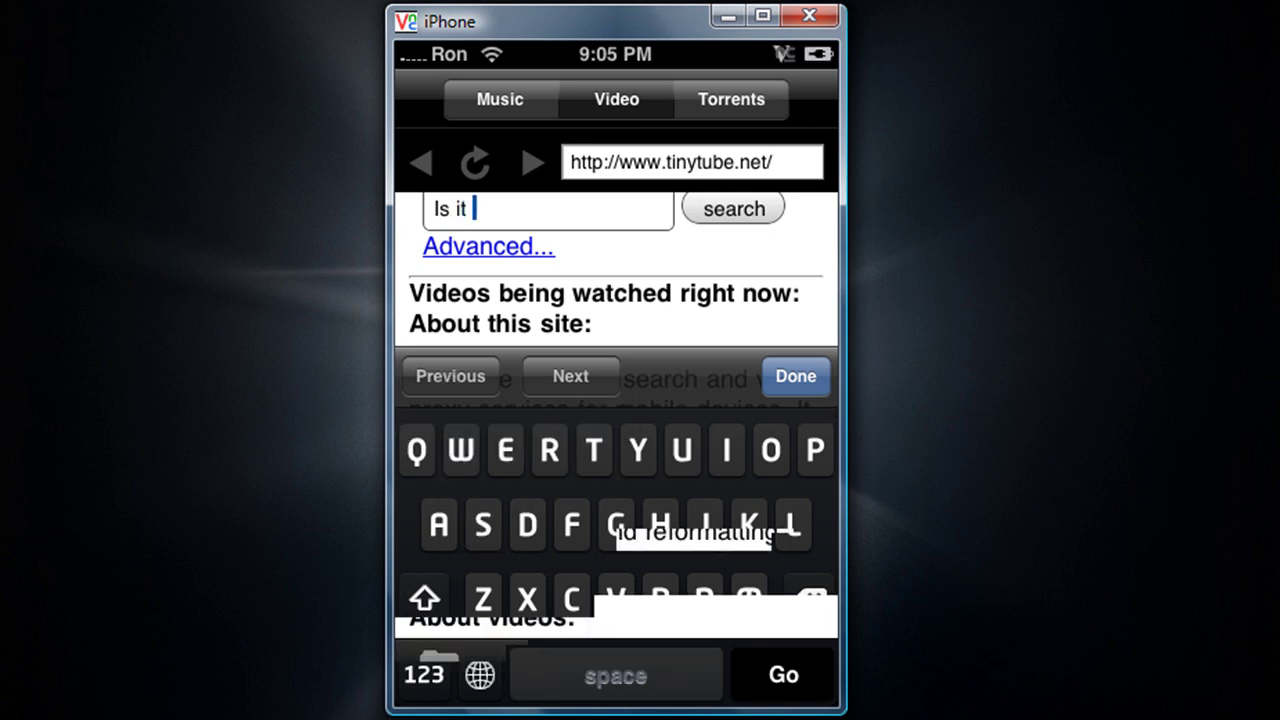
type(" to ")
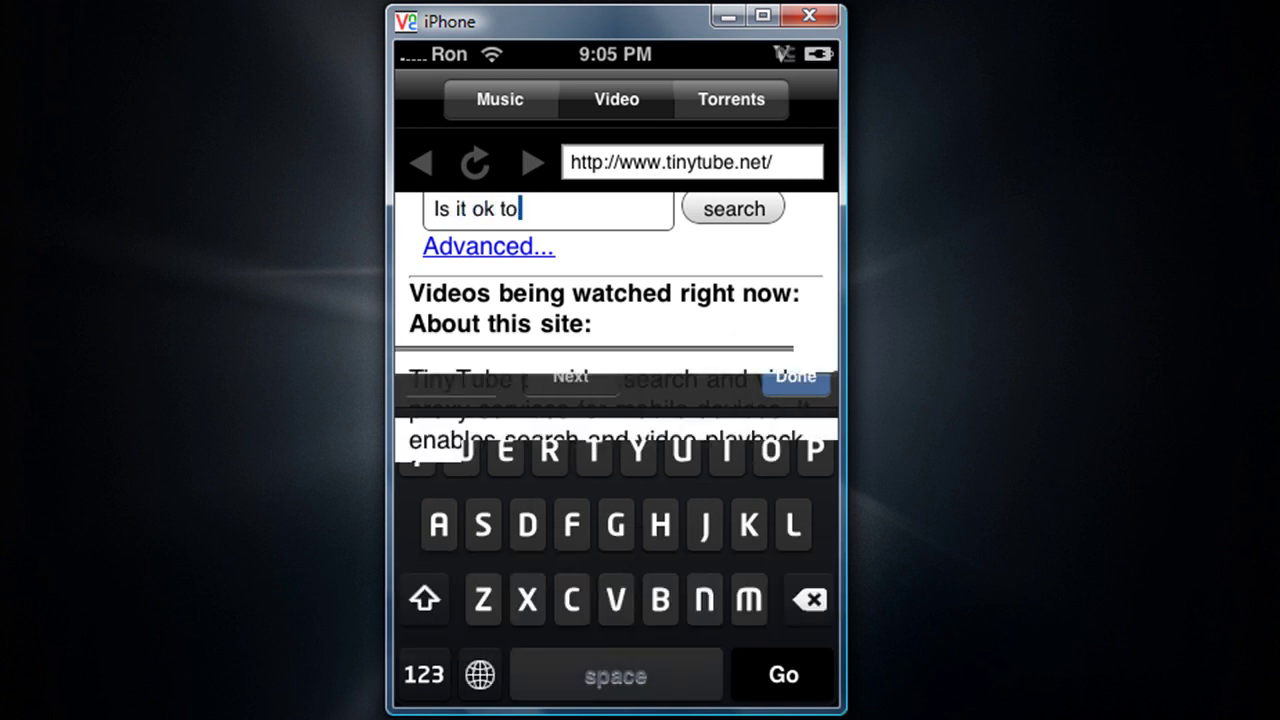
type("mic")
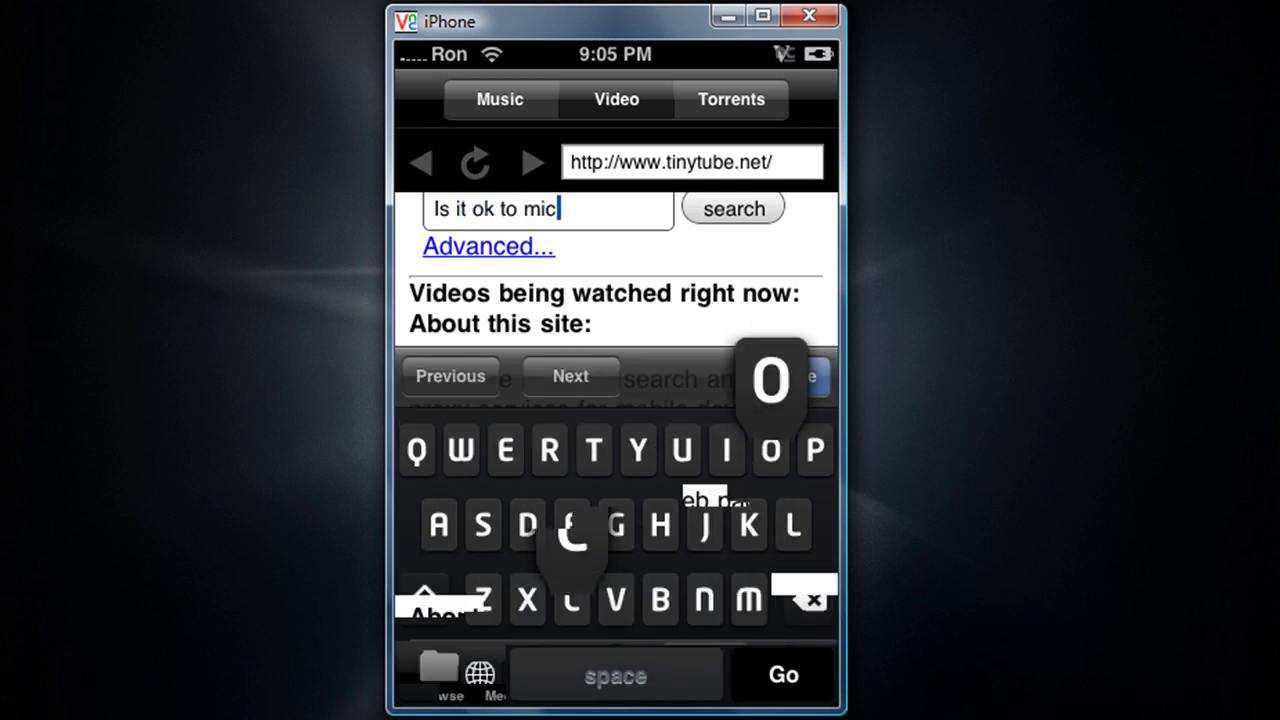
type("rowave ")
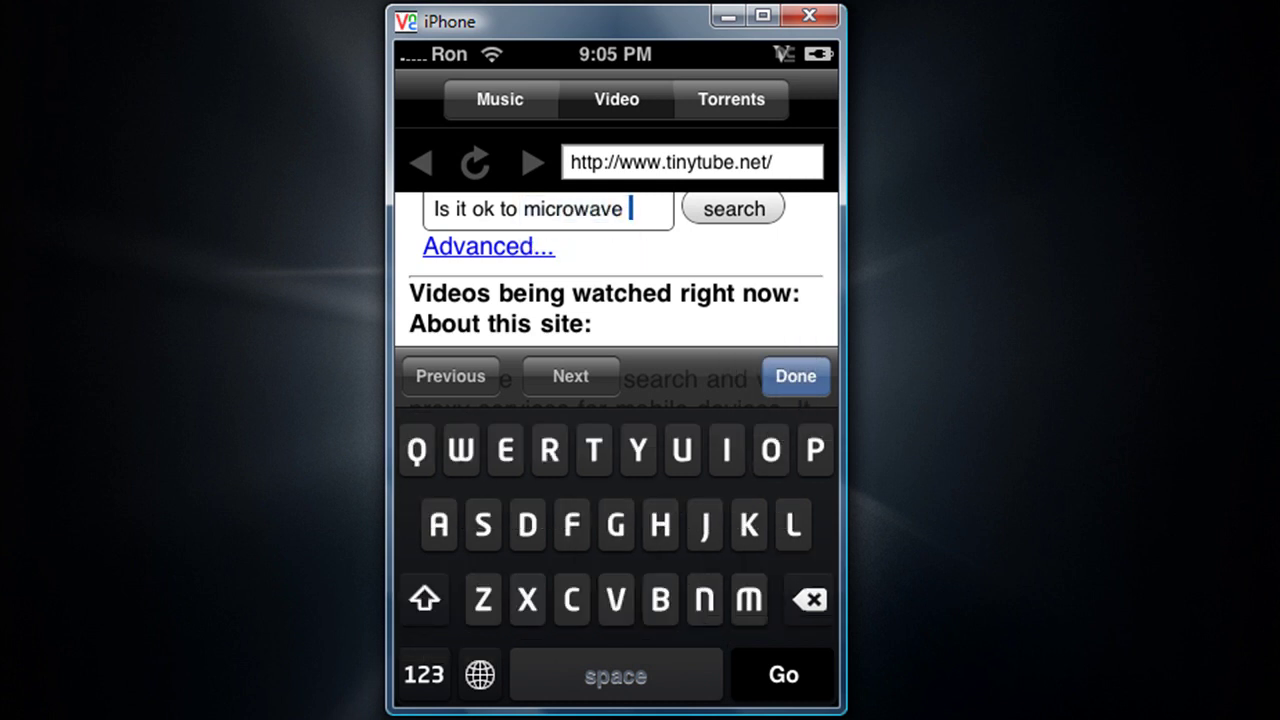
type("this")
left_click(734, 209)
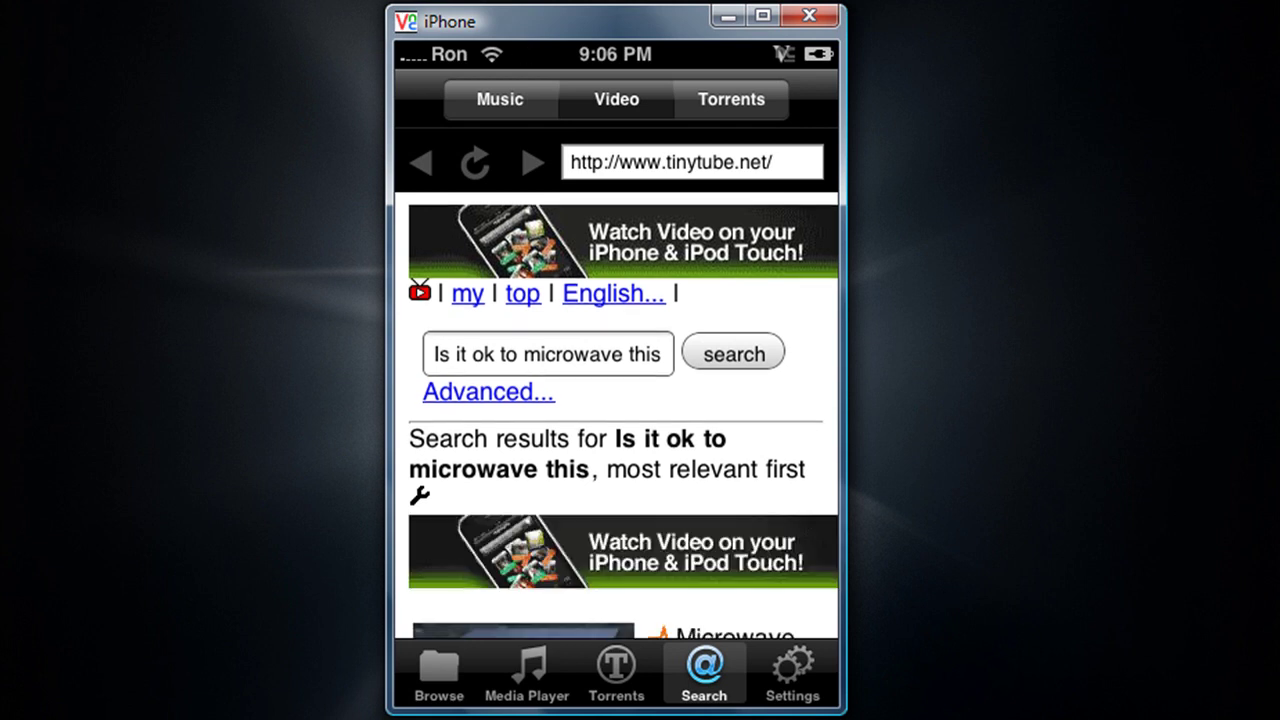
Step: Queue the first Microwave search result on TinyTube via its wifi link
scroll(623, 415, "down", 5)
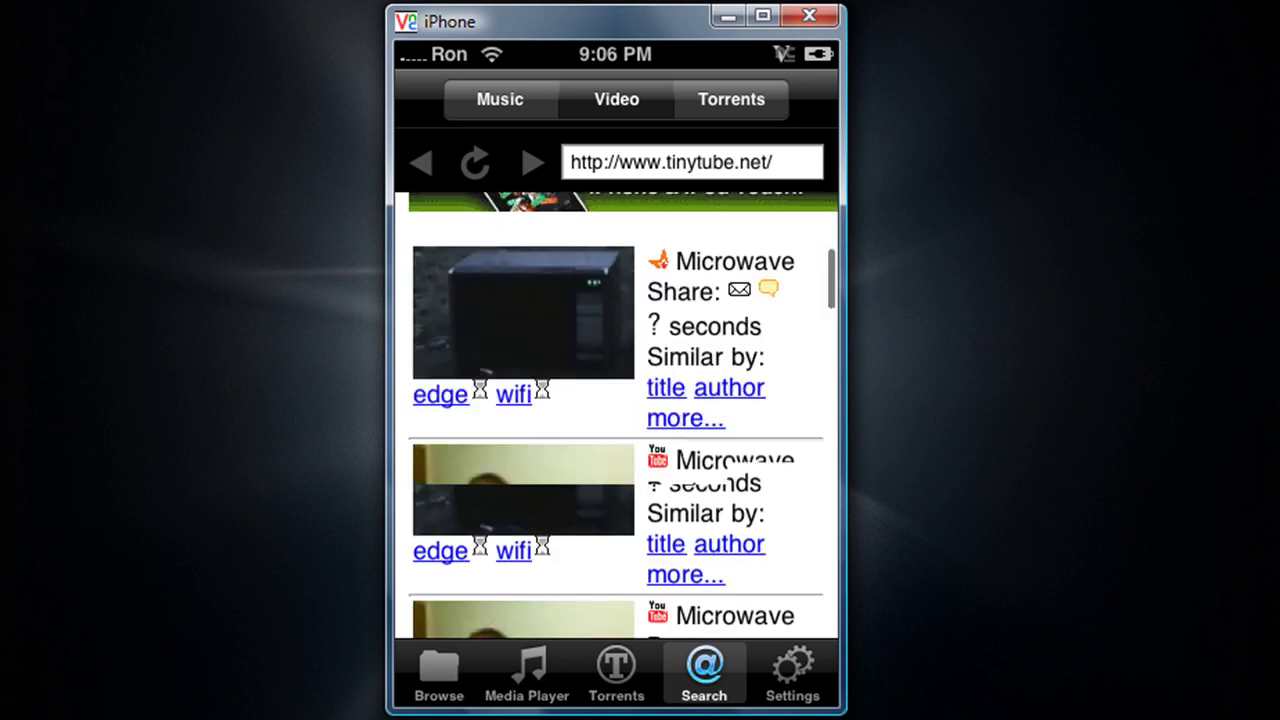
scroll(623, 415, "down", 5)
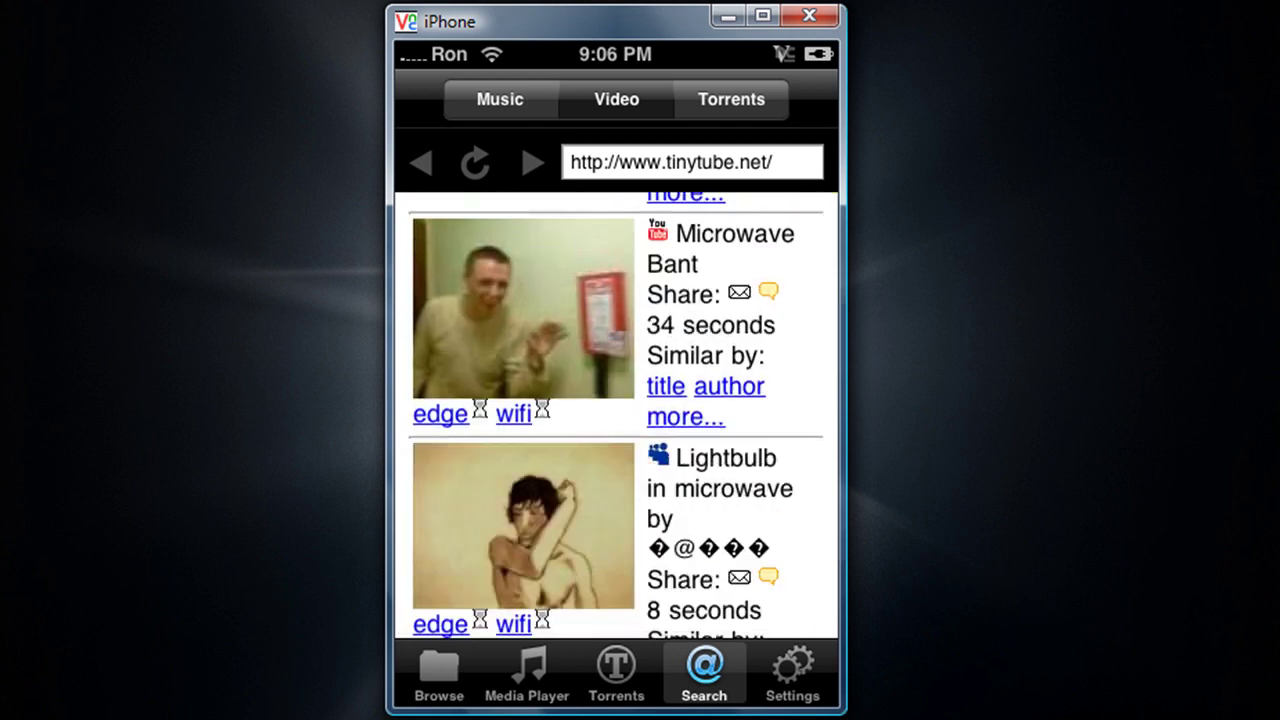
scroll(616, 415, "down", 2)
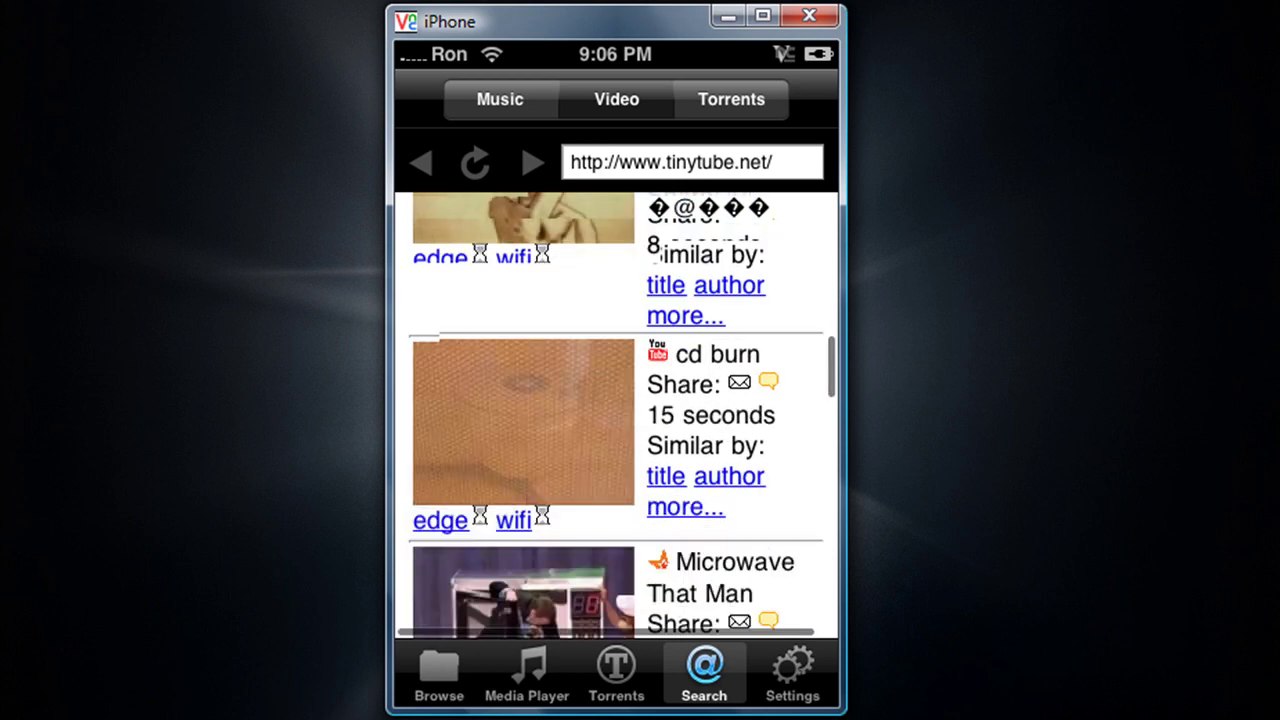
scroll(616, 415, "up", 5)
scroll(616, 415, "up", 3)
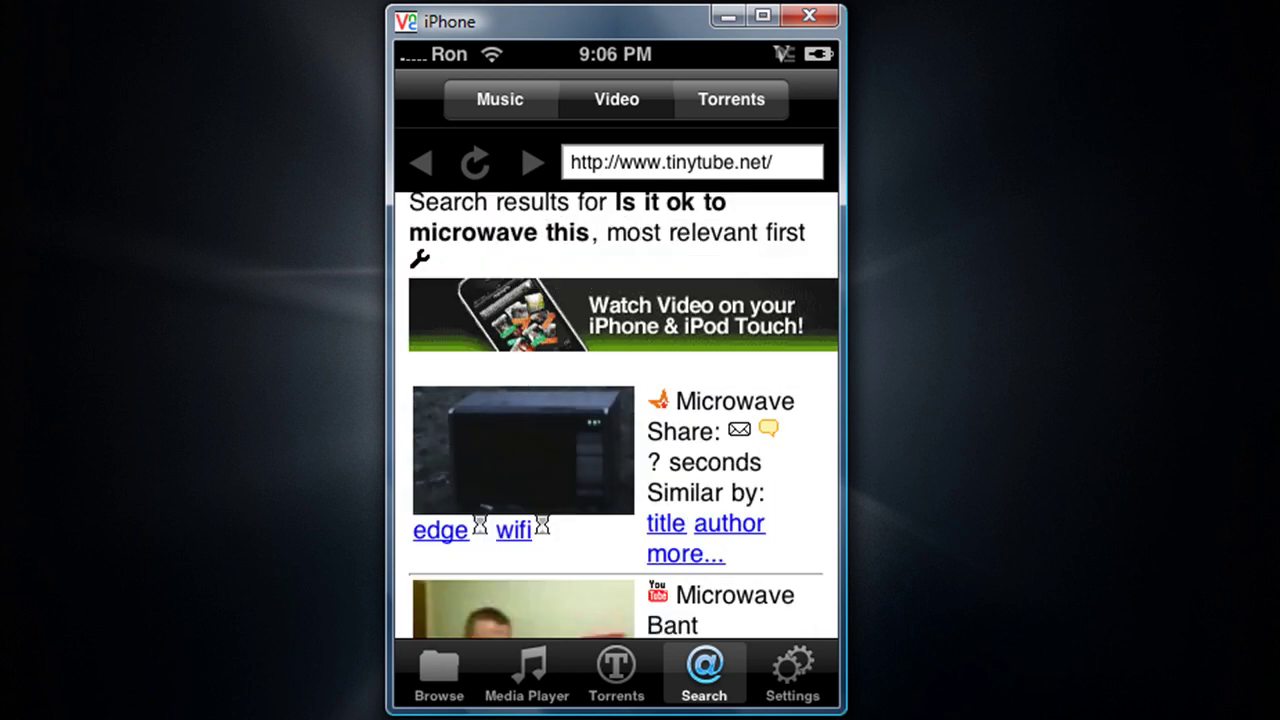
left_click(513, 530)
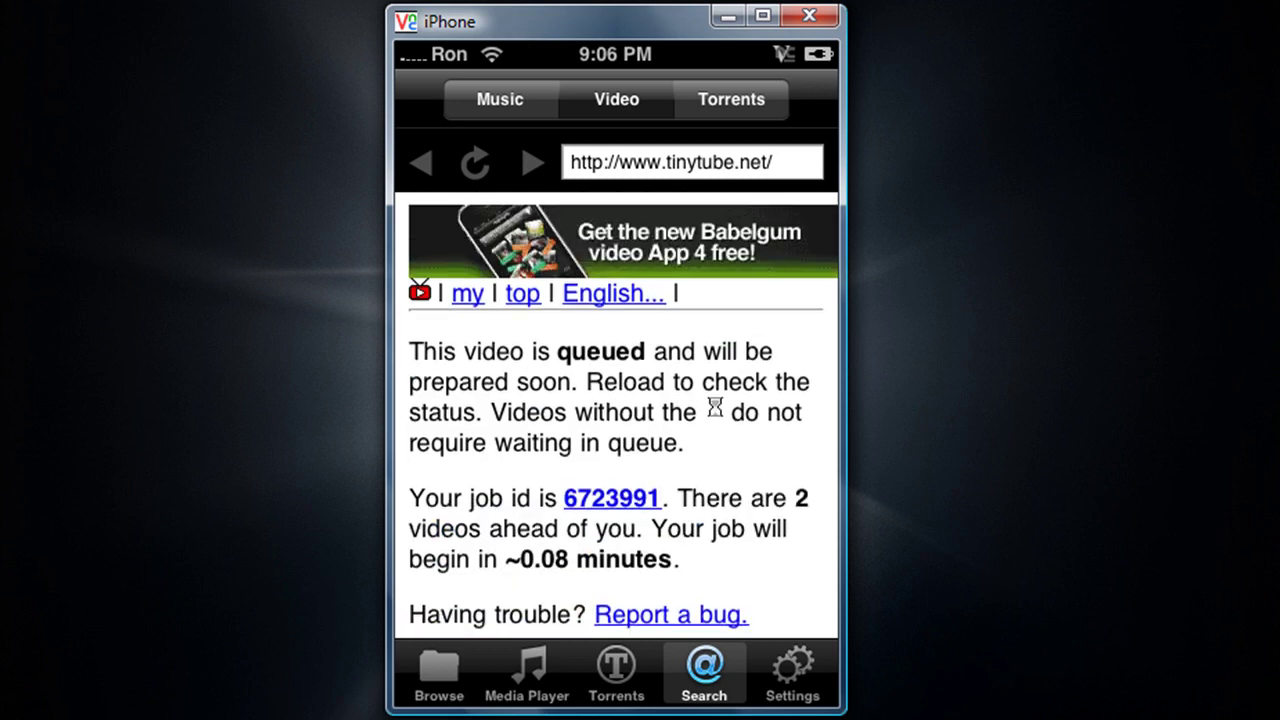
Step: Scroll through the TinyTube page confirming the video is queued for preparation
scroll(618, 414, "down", 2)
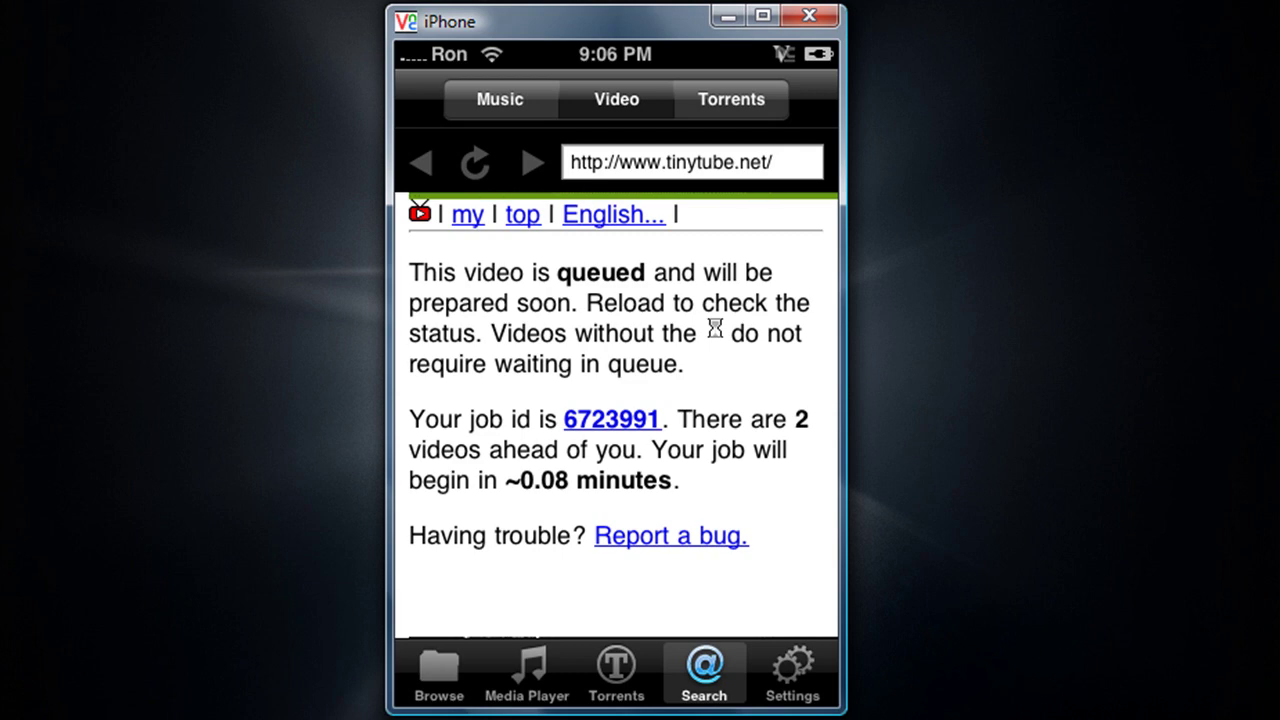
scroll(620, 400, "down", 2)
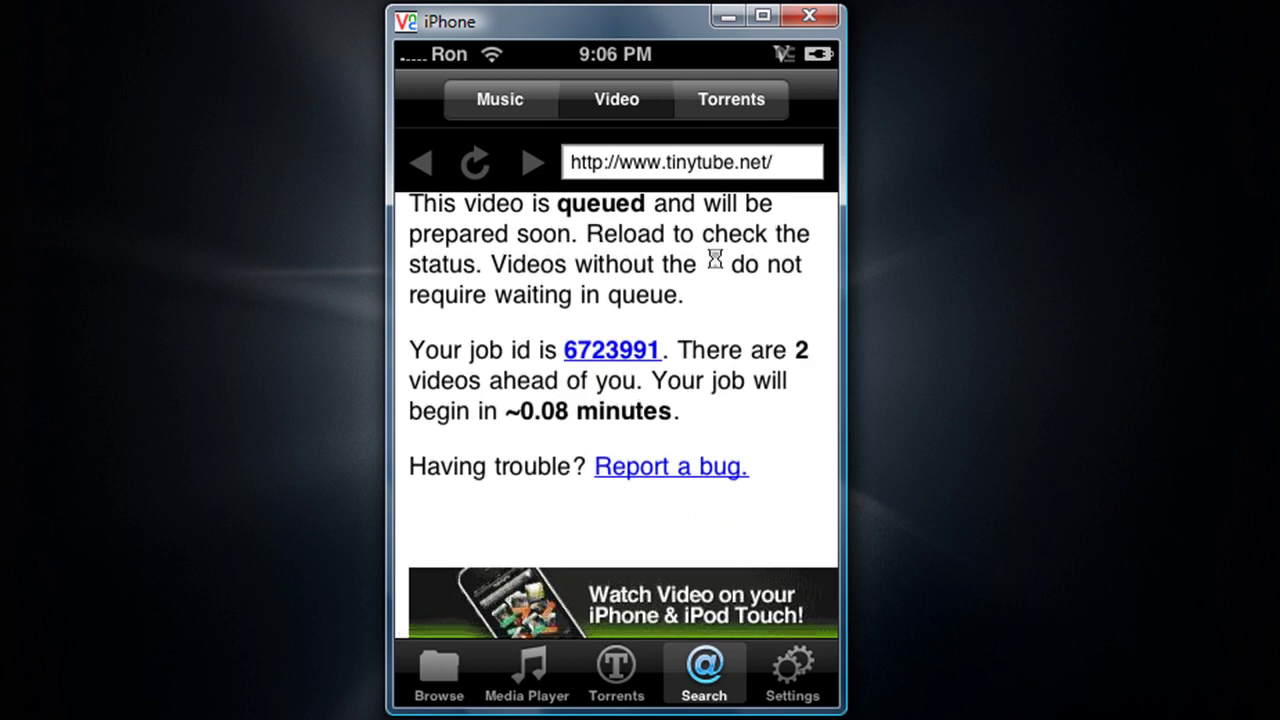
scroll(620, 400, "down", 2)
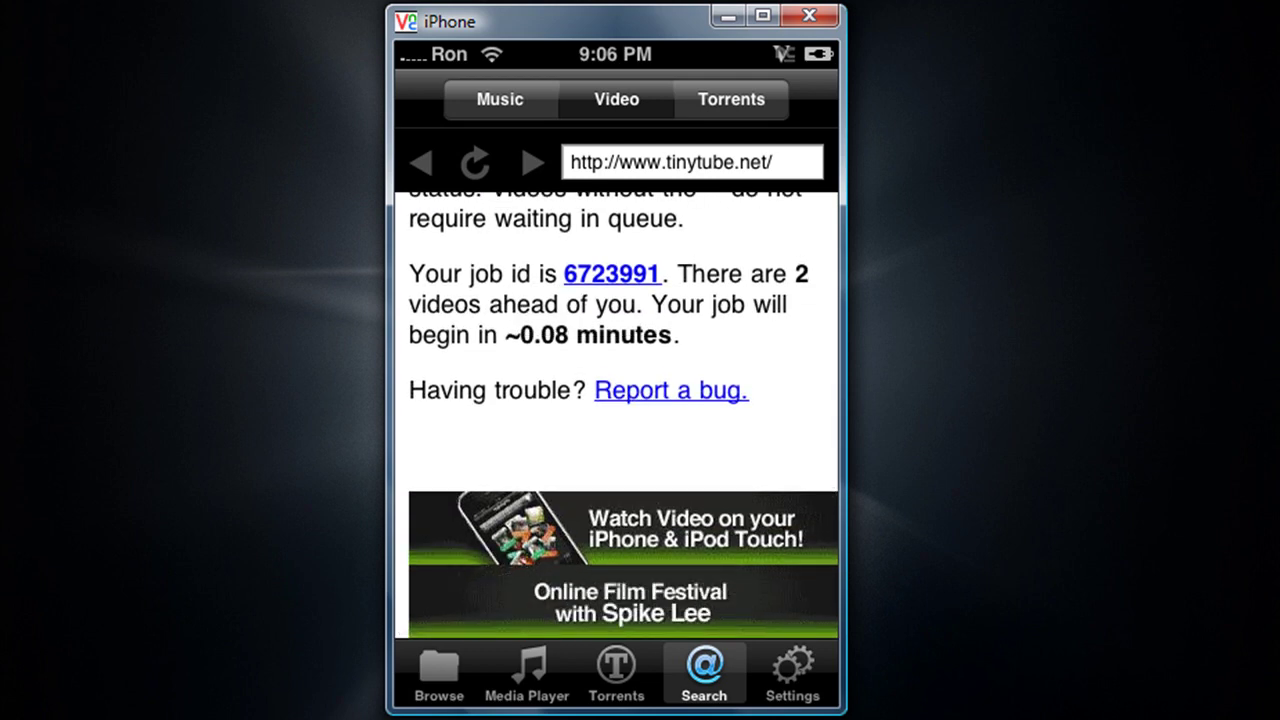
scroll(715, 279, "up", 2)
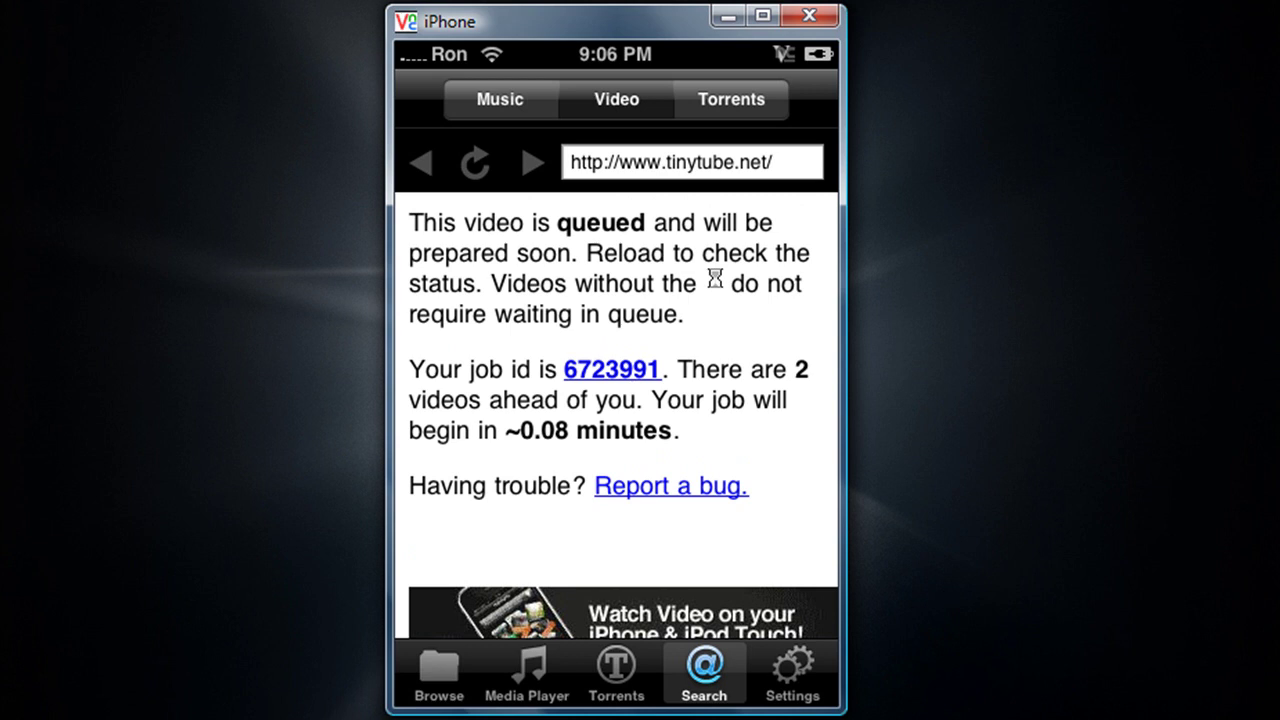
scroll(617, 400, "up", 3)
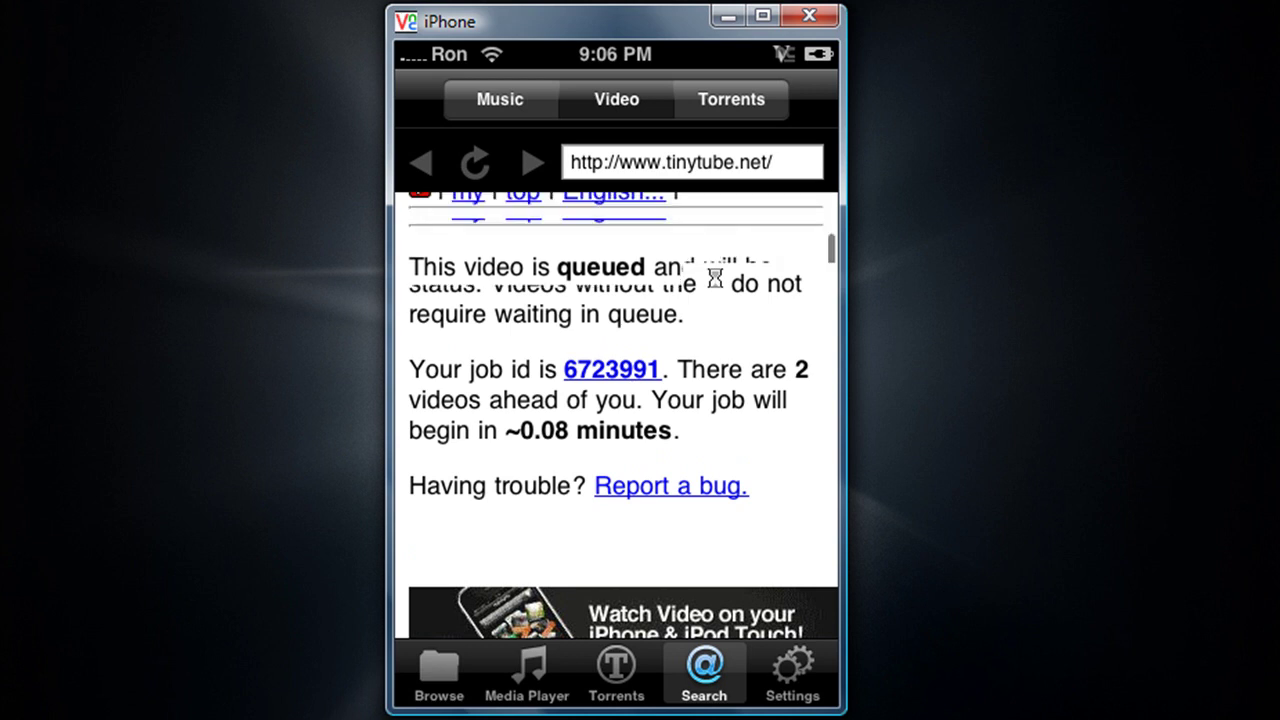
scroll(617, 420, "down", 3)
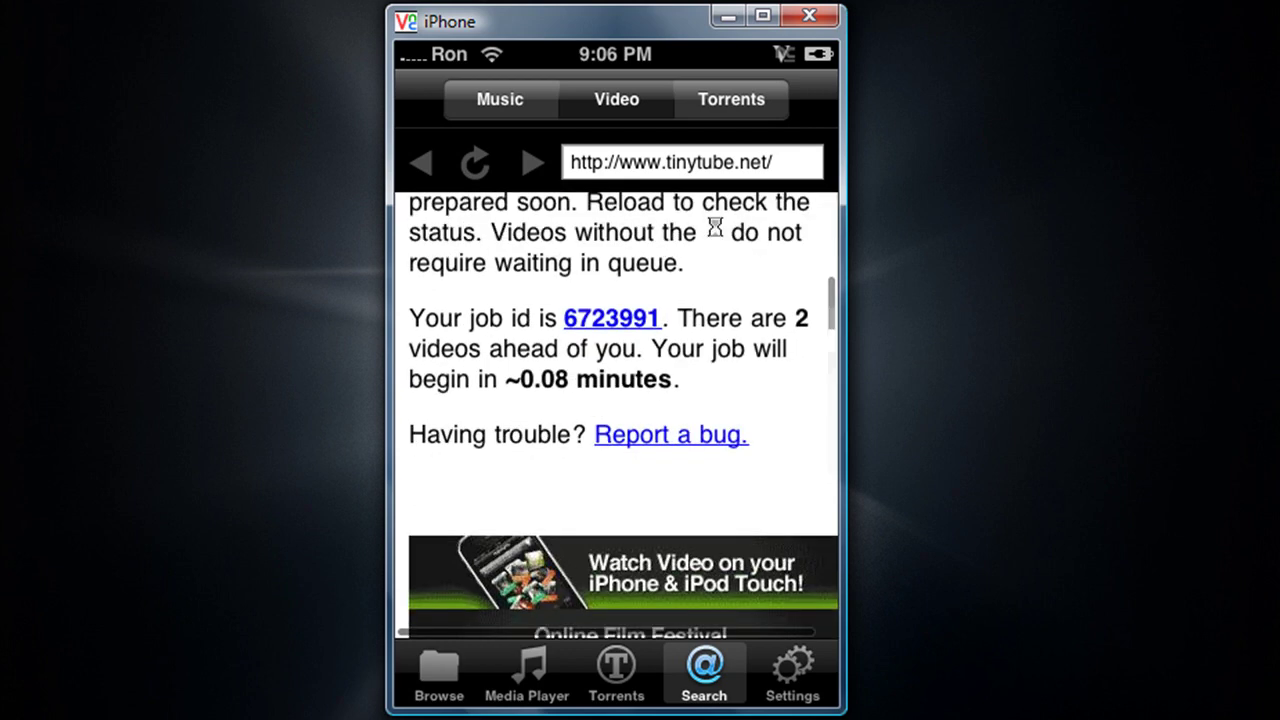
scroll(617, 400, "up", 1)
scroll(617, 400, "down", 2)
scroll(617, 400, "up", 3)
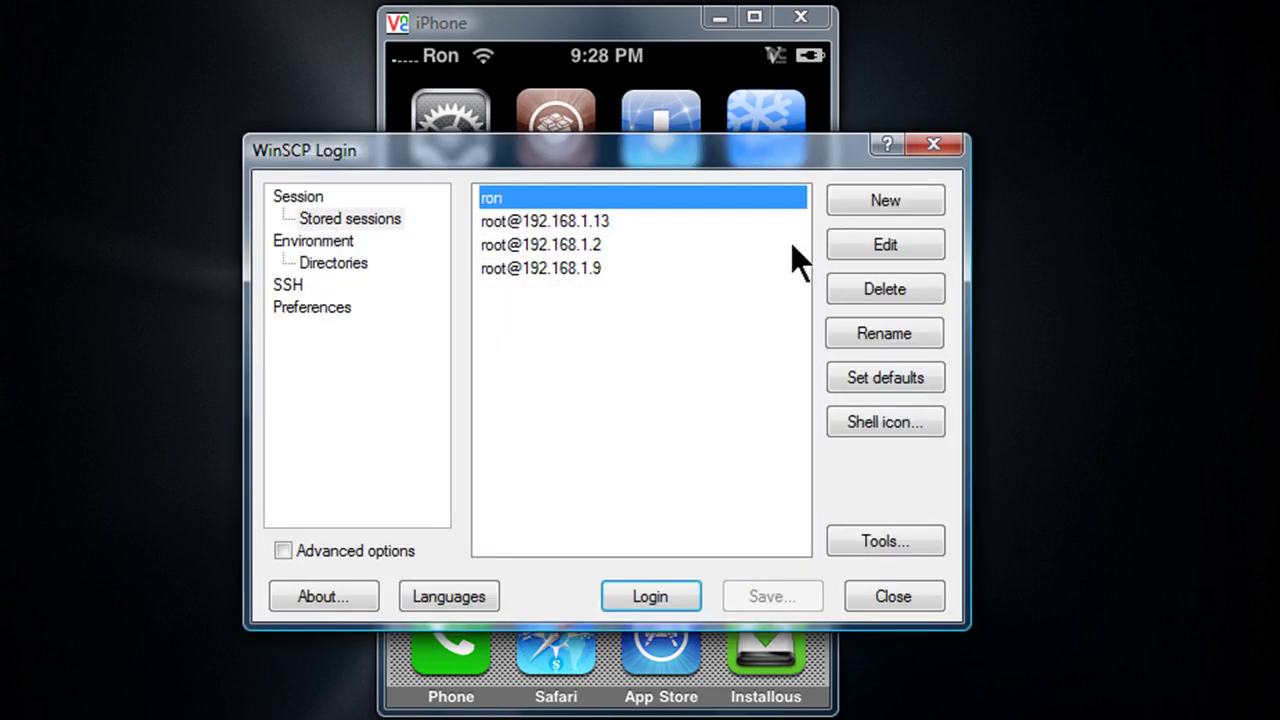
Step: Change the stored phone session's host to 192.168.1.5, log in and accept the host key
left_click(876, 251)
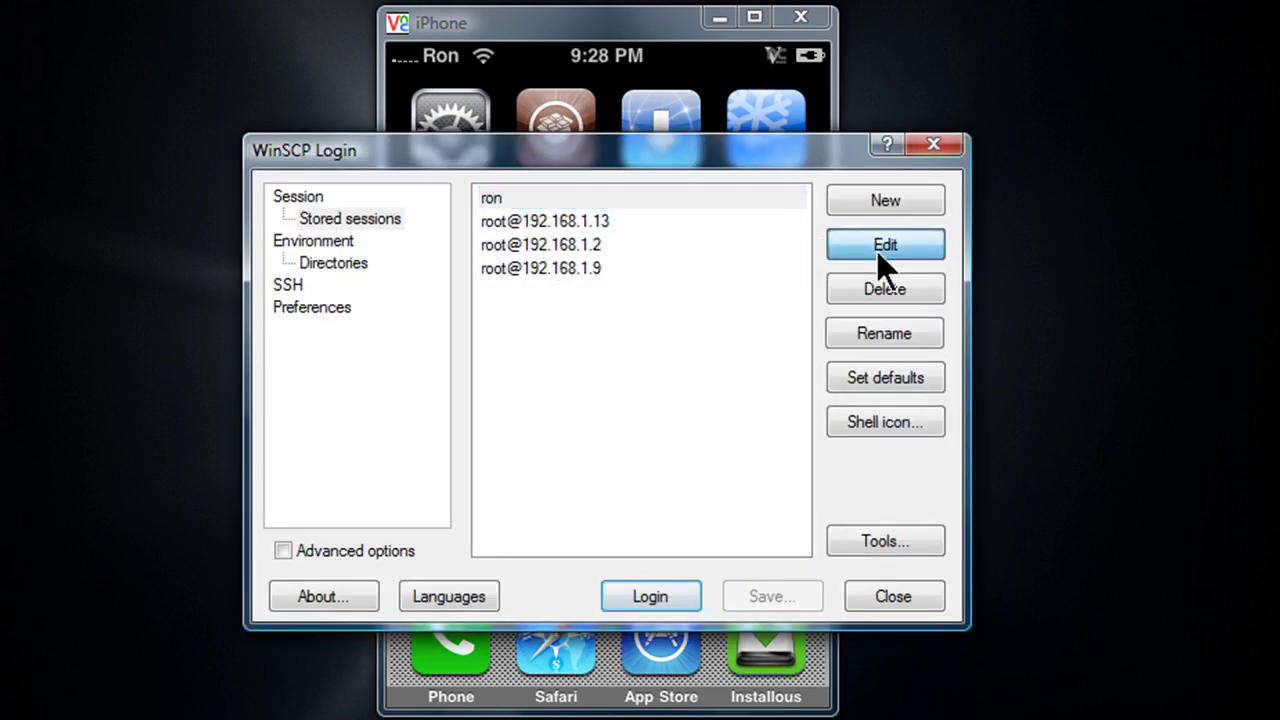
left_click(626, 248)
key("BackSpace")
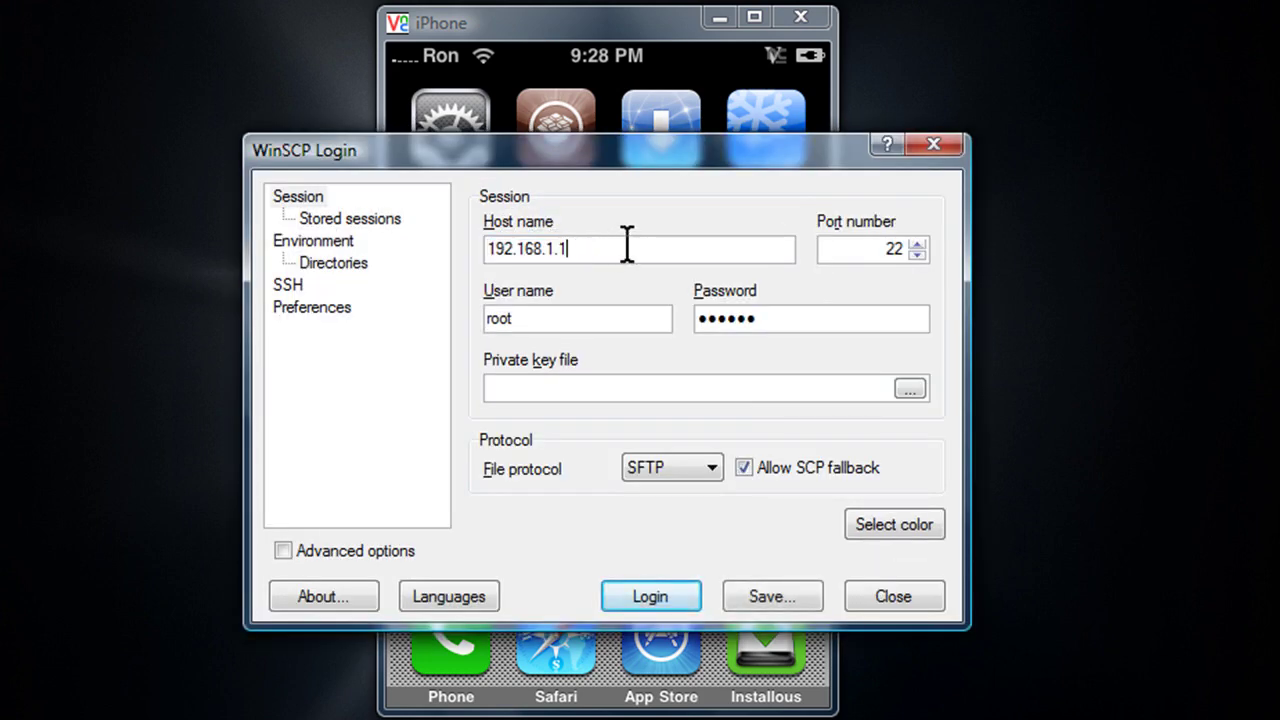
key("BackSpace")
type("5")
left_click(645, 591)
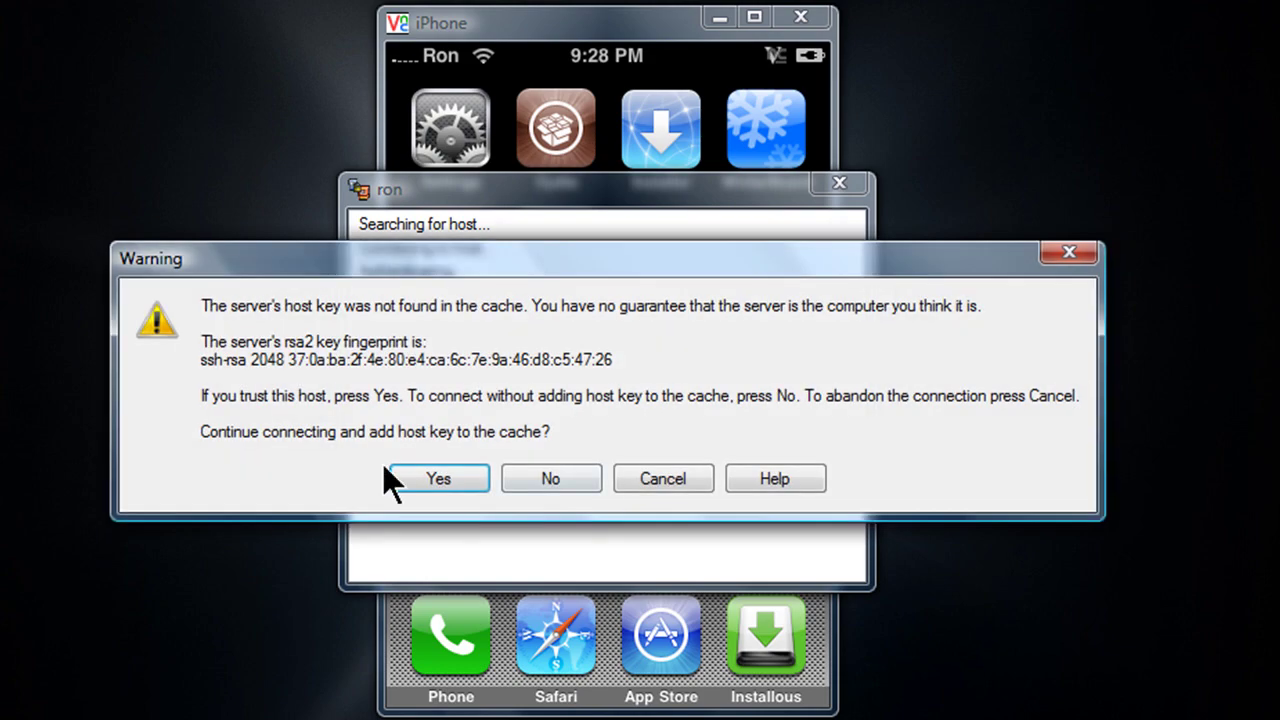
left_click(430, 476)
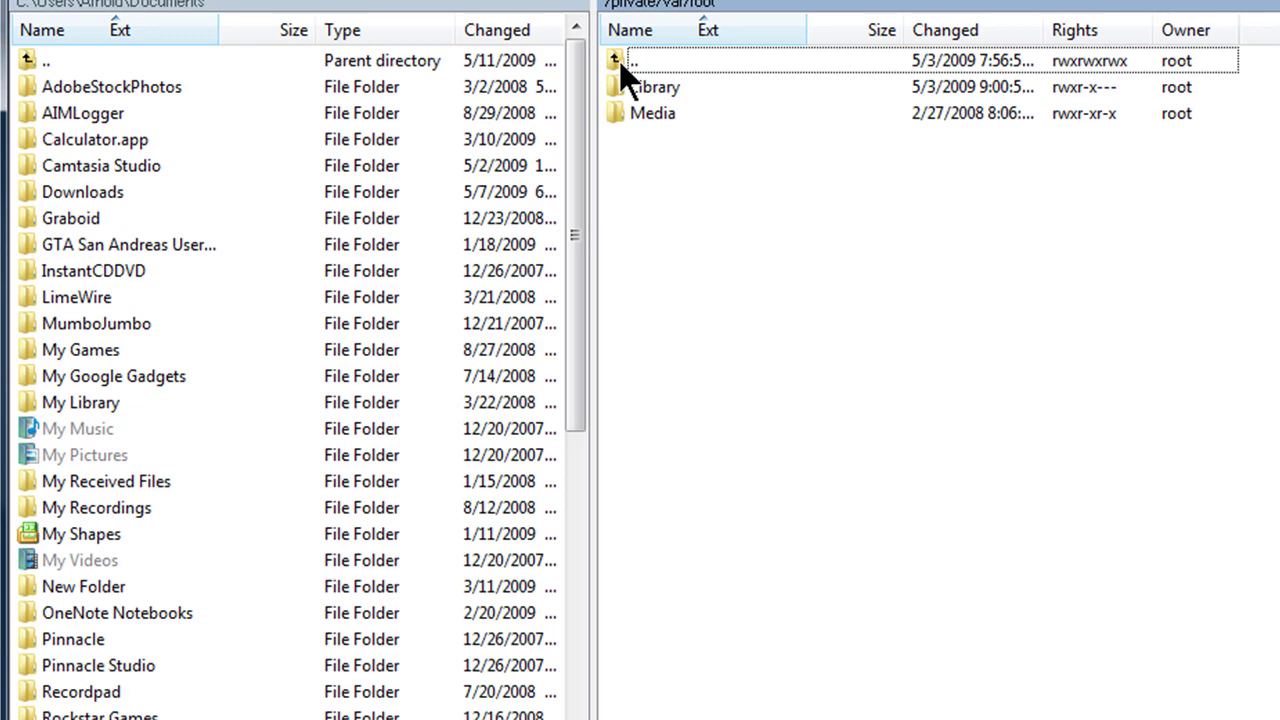
Step: Go up to /private/var, then into mobile, Library and Downloads in the remote pane
double_click(619, 61)
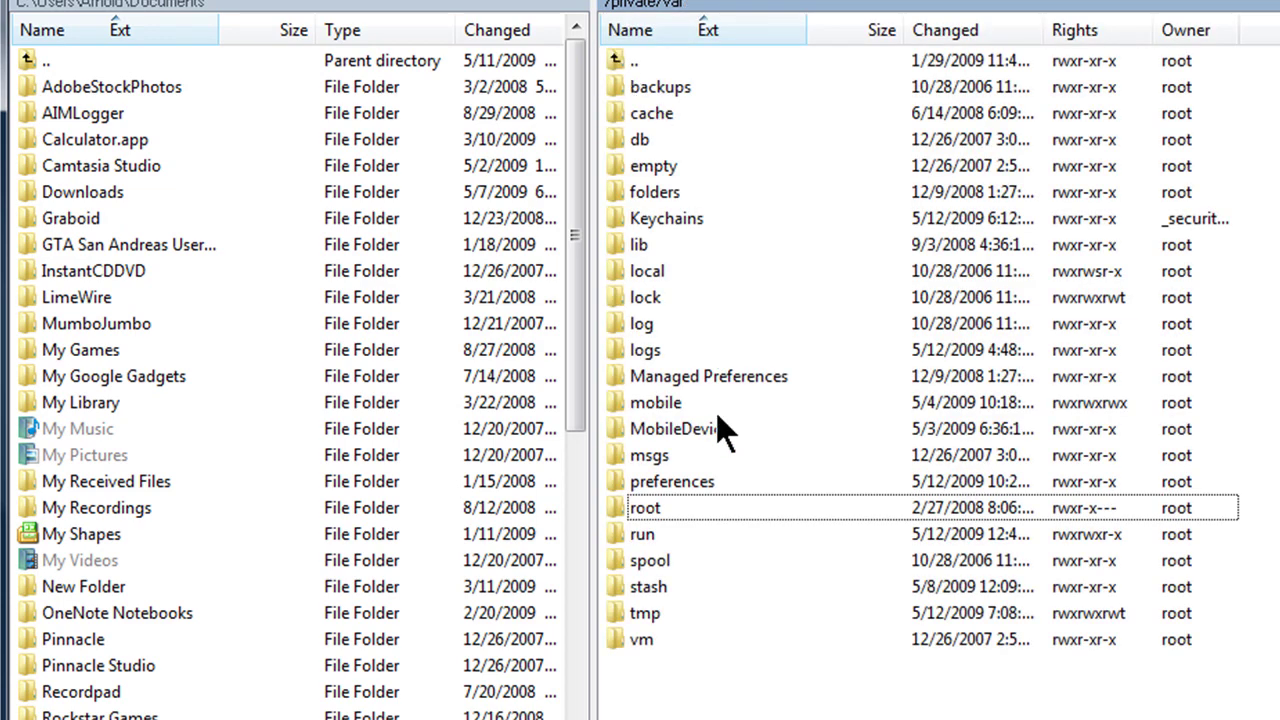
double_click(652, 402)
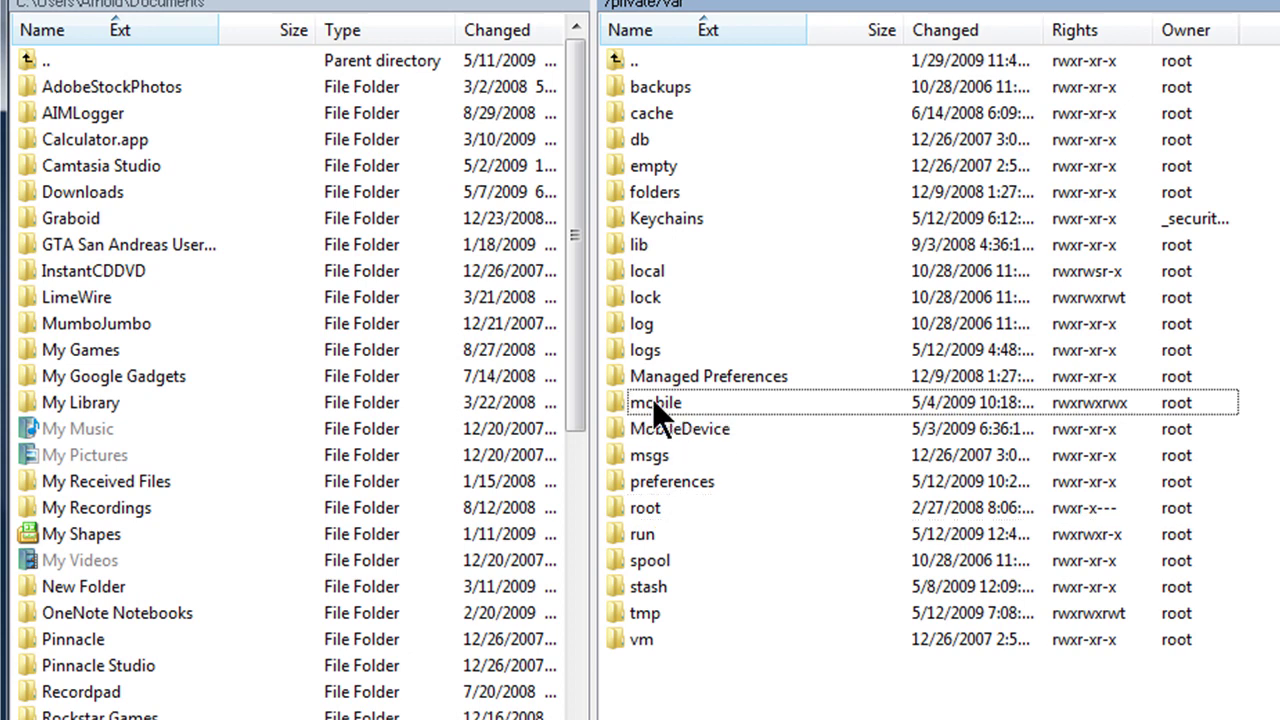
double_click(652, 139)
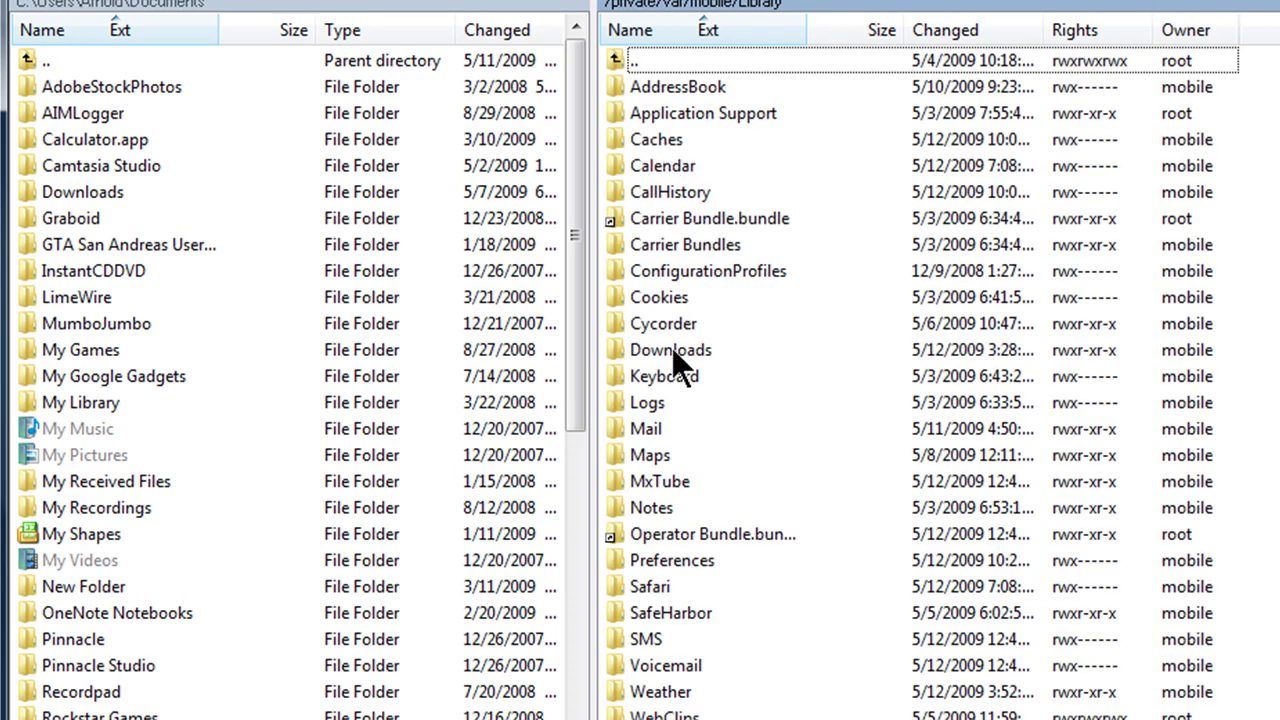
double_click(674, 347)
scroll(676, 351, "down", 1)
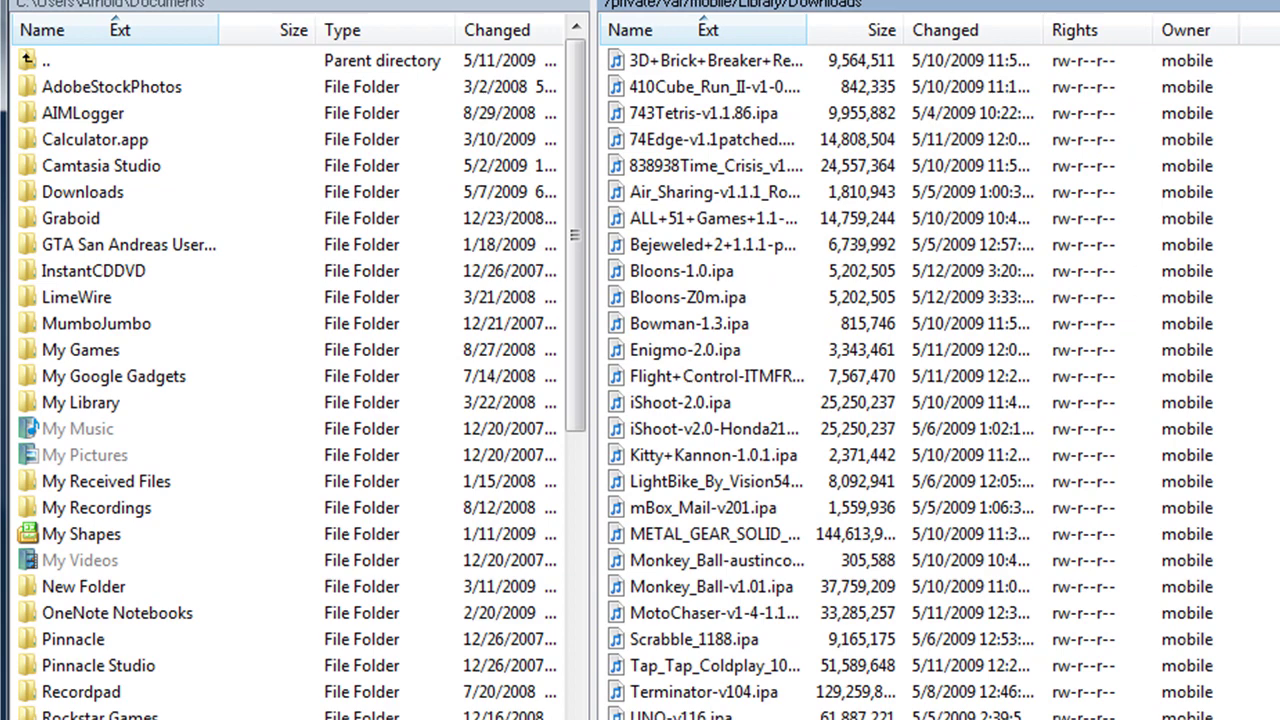
scroll(923, 382, "up", 1)
scroll(920, 380, "down", 1)
scroll(920, 380, "up", 1)
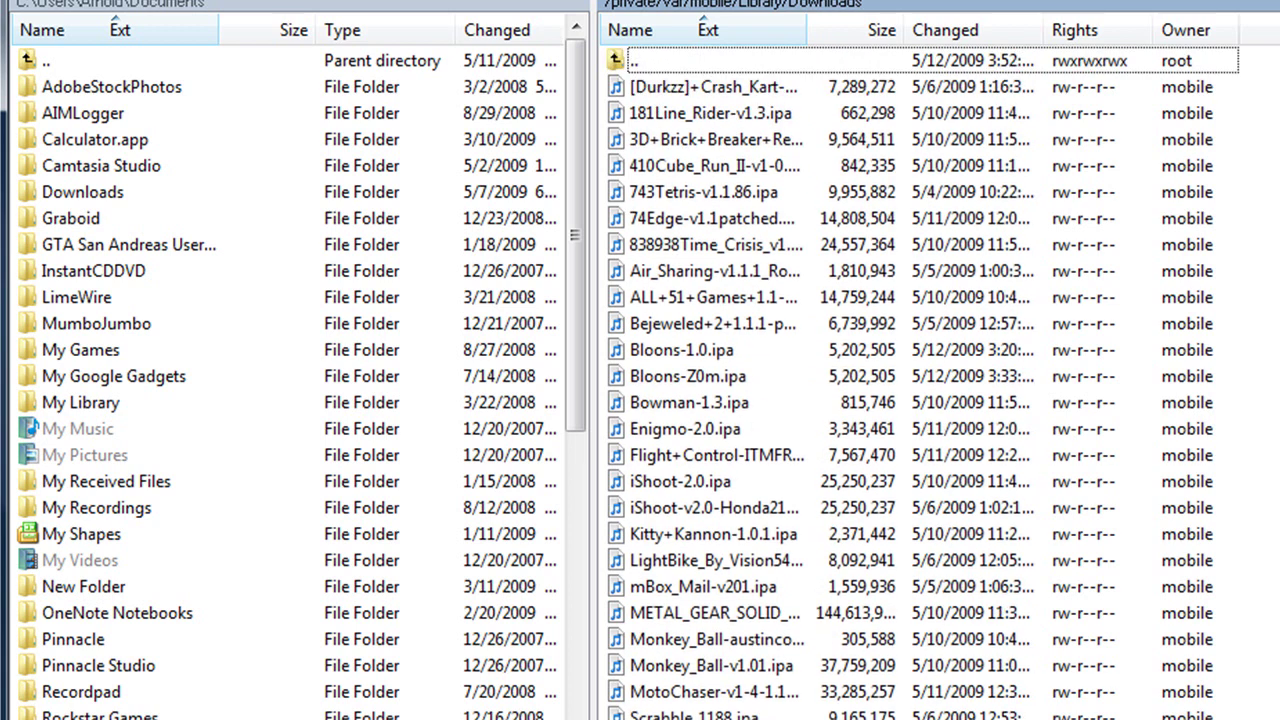
scroll(920, 380, "down", 1)
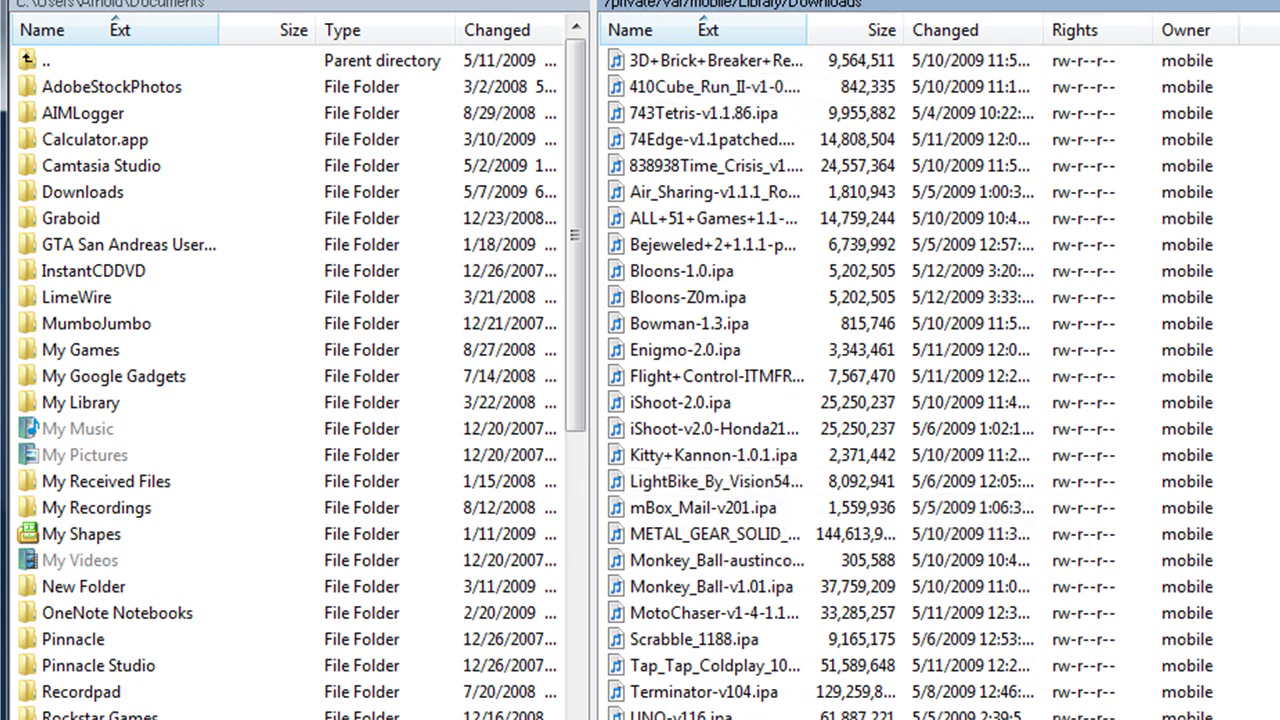
scroll(920, 380, "up", 1)
scroll(920, 380, "down", 1)
scroll(923, 383, "up", 1)
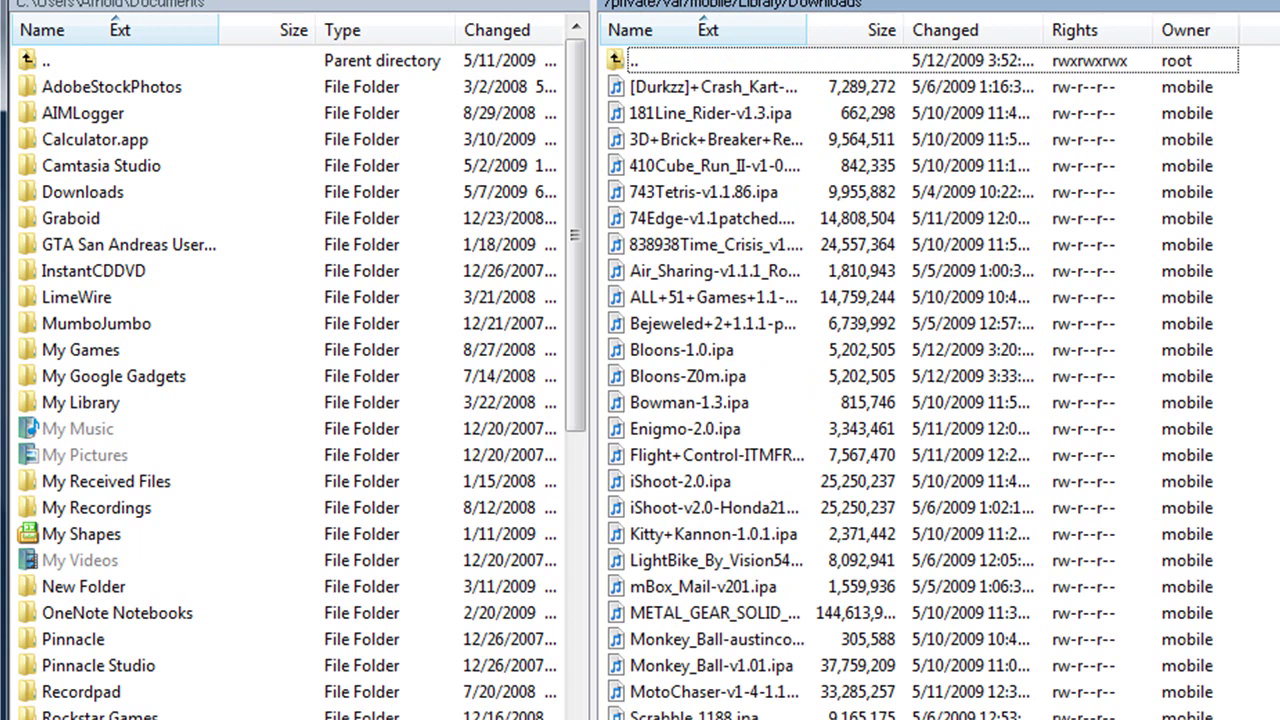